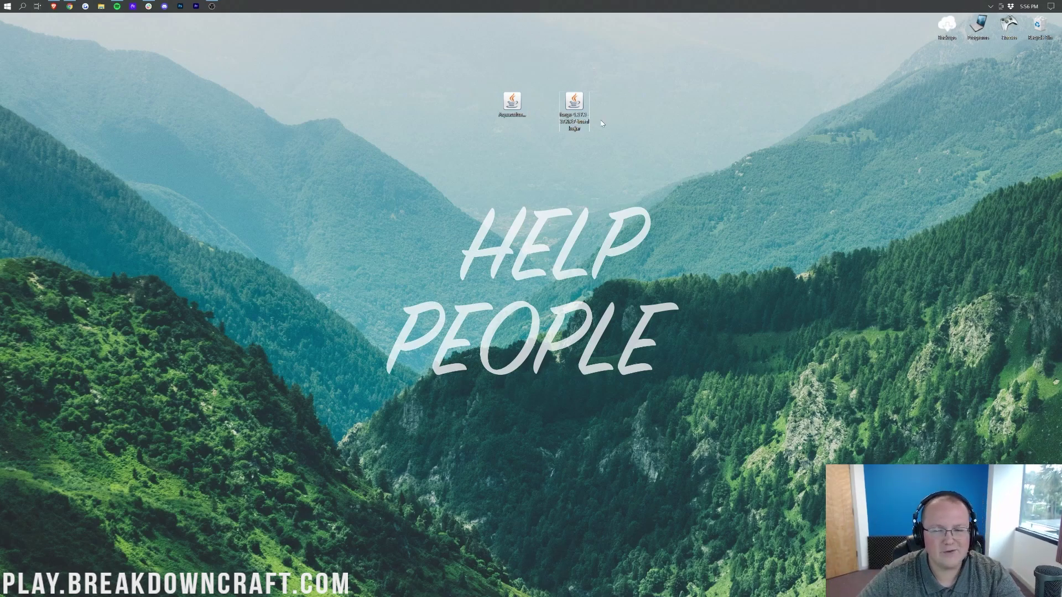
pyautogui.rightClick(574, 101)
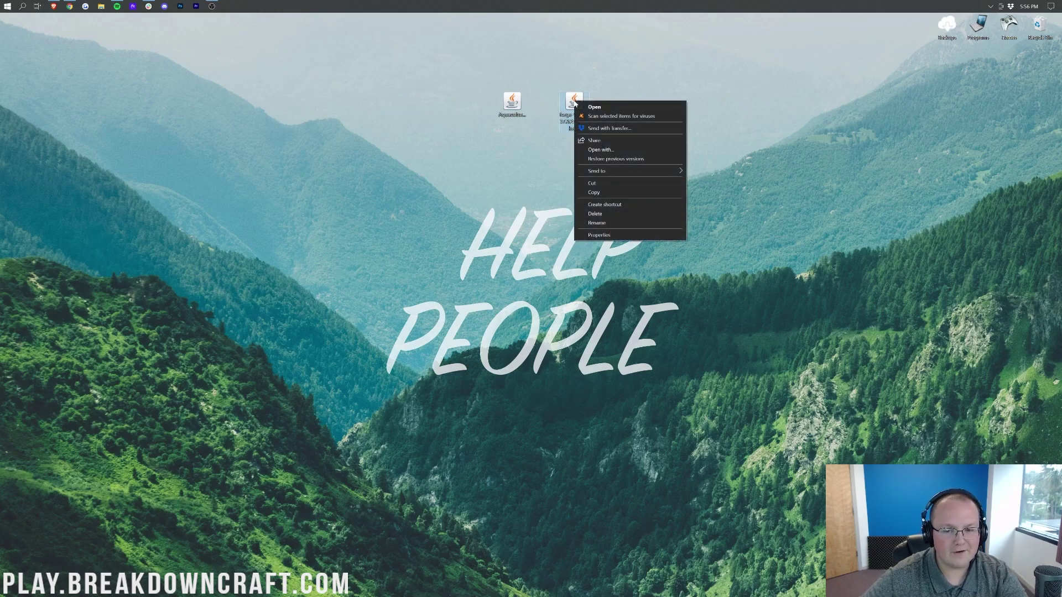
pyautogui.click(607, 150)
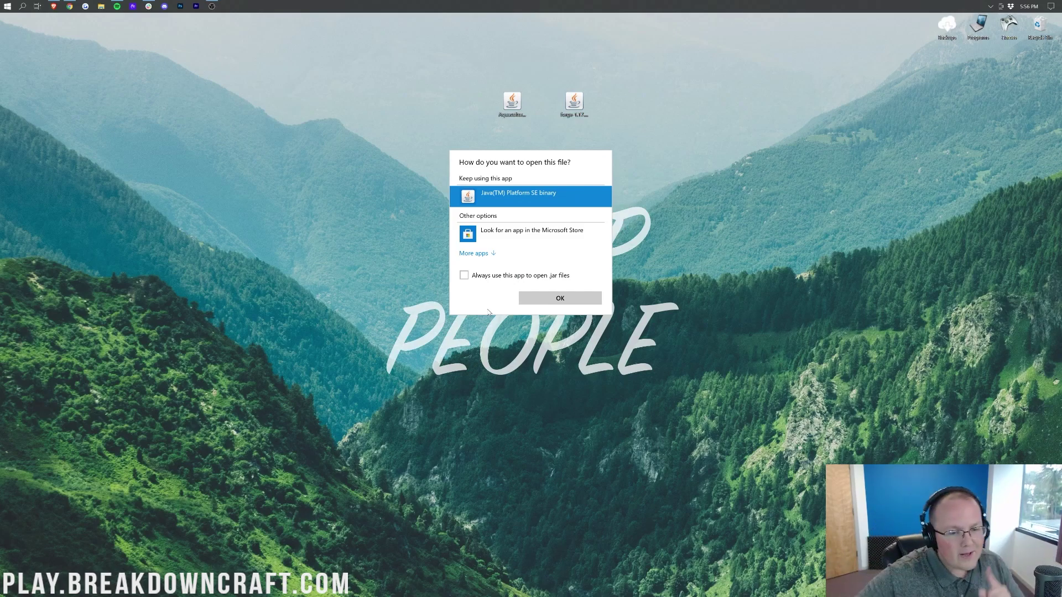
pyautogui.press('Escape')
# Switch to Chrome and examine the article on downloading and installing Java for Minecraft mods
pyautogui.click(69, 6)
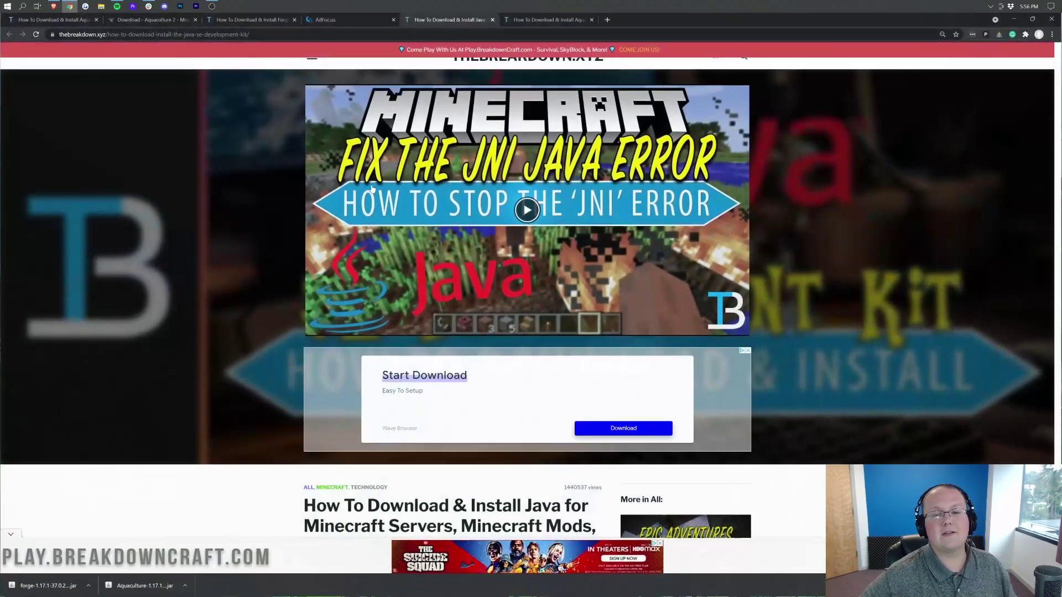
pyautogui.scroll(-3, 280, 308)
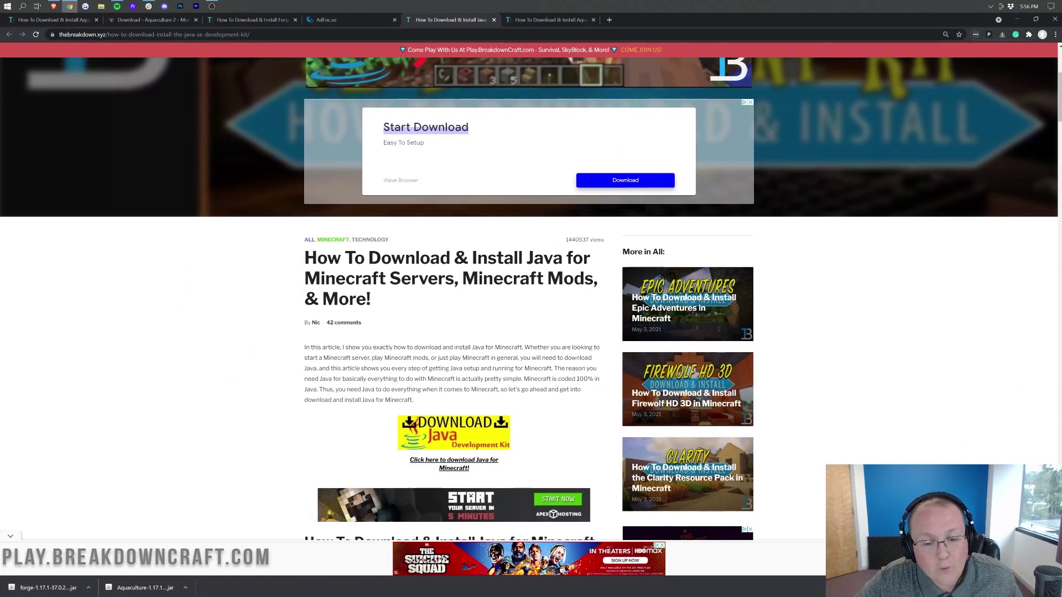
pyautogui.moveTo(462, 278); pyautogui.dragTo(593, 278)
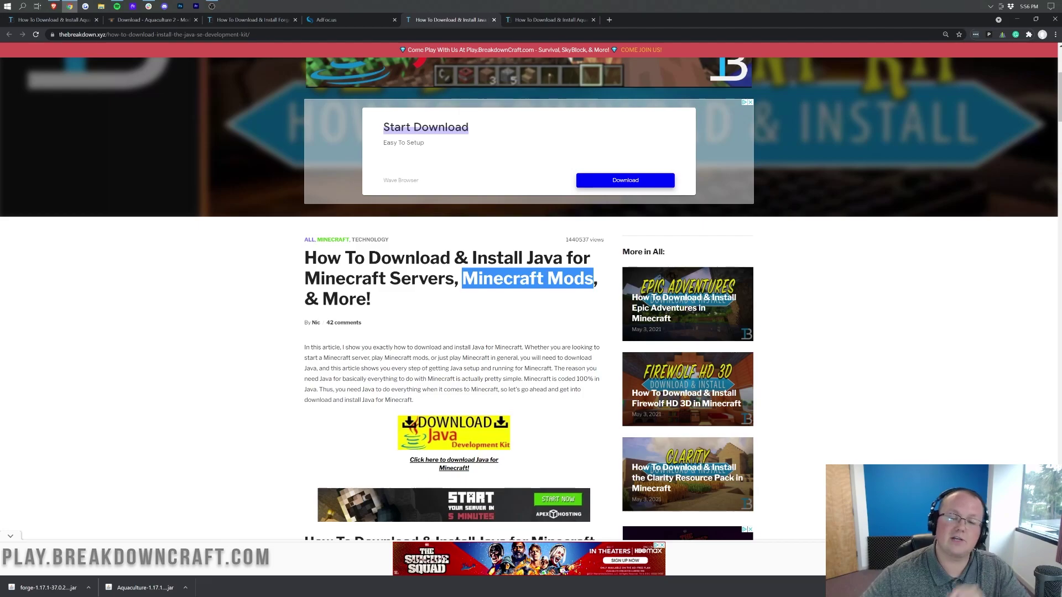
pyautogui.scroll(-3, 589, 307)
pyautogui.scroll(7, 589, 308)
pyautogui.click(855, 216)
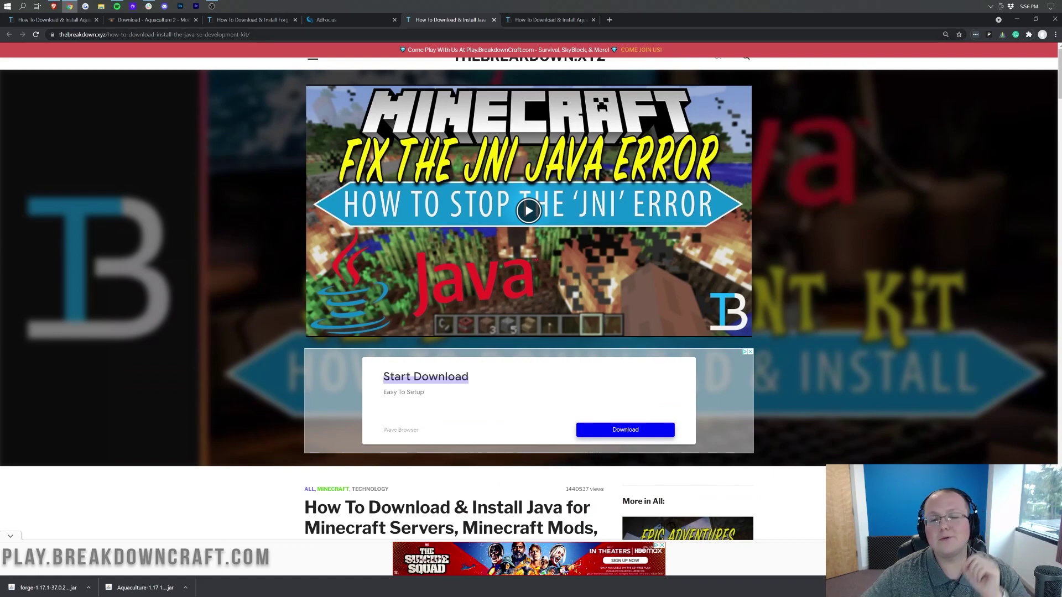
pyautogui.click(556, 22)
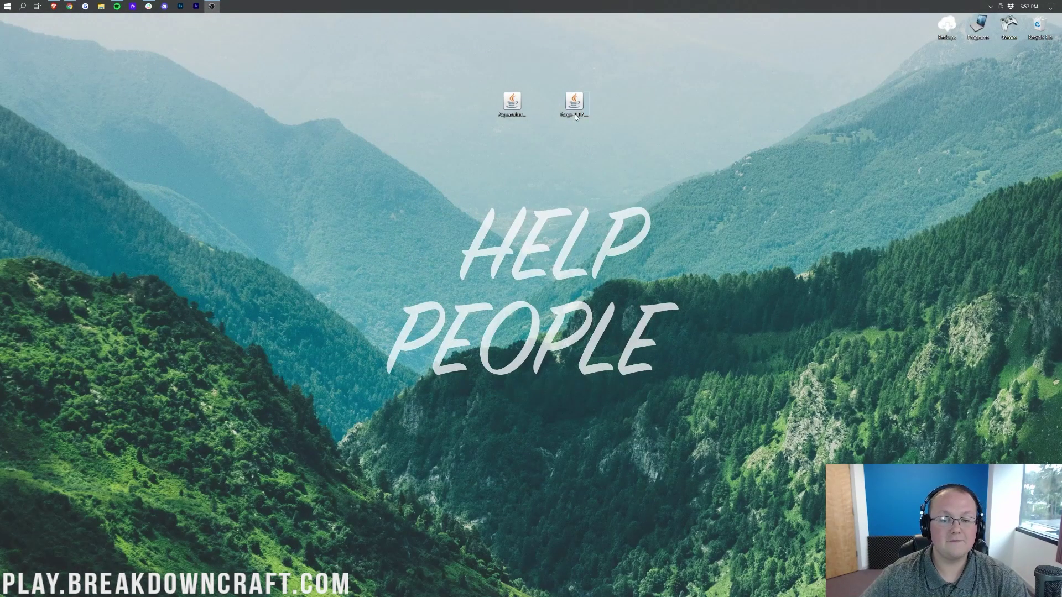
# Open the Forge 1.17.1 installer from the desktop with Java(TM) Platform SE binary and install the client to the default .minecraft folder
pyautogui.rightClick(575, 115)
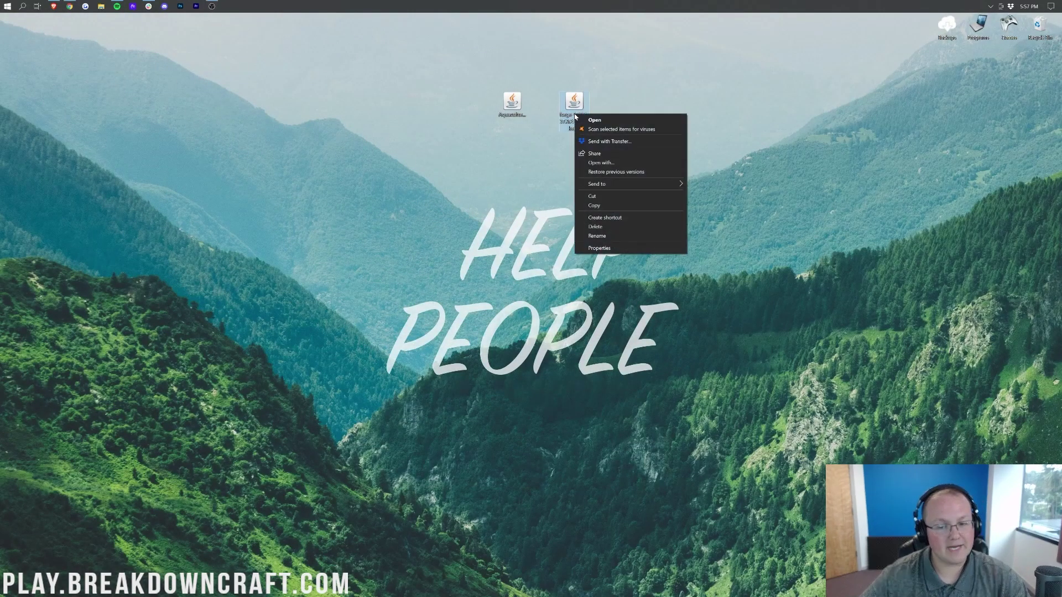
pyautogui.click(593, 164)
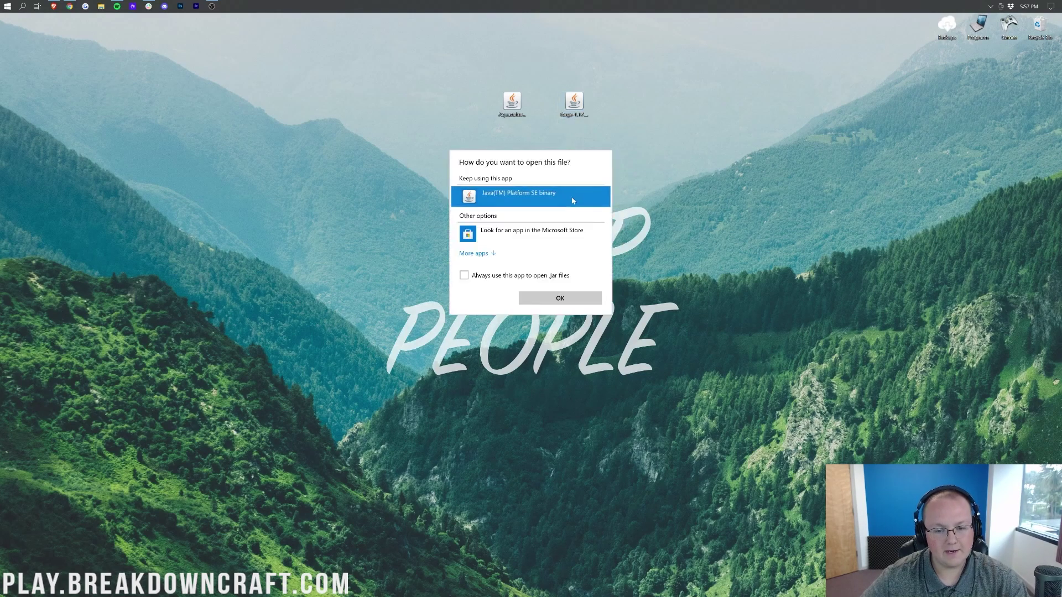
pyautogui.click(553, 300)
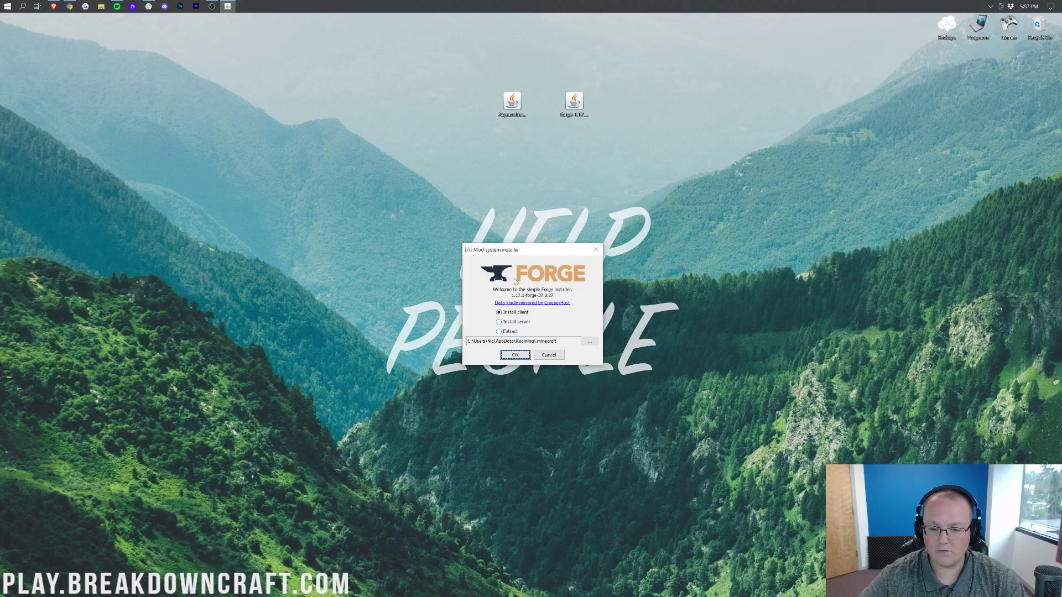
pyautogui.click(515, 354)
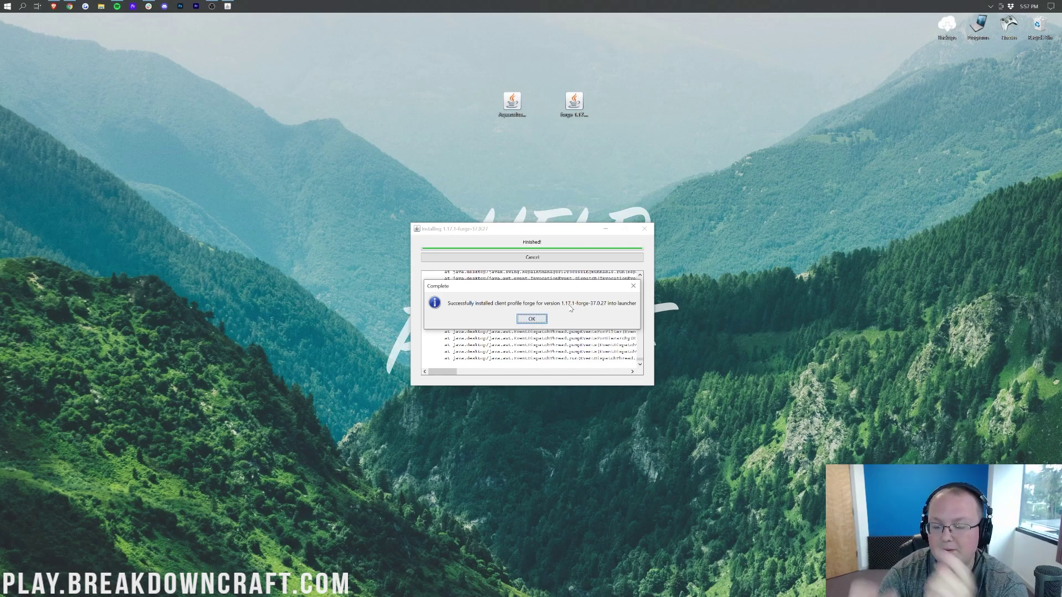
pyautogui.click(531, 319)
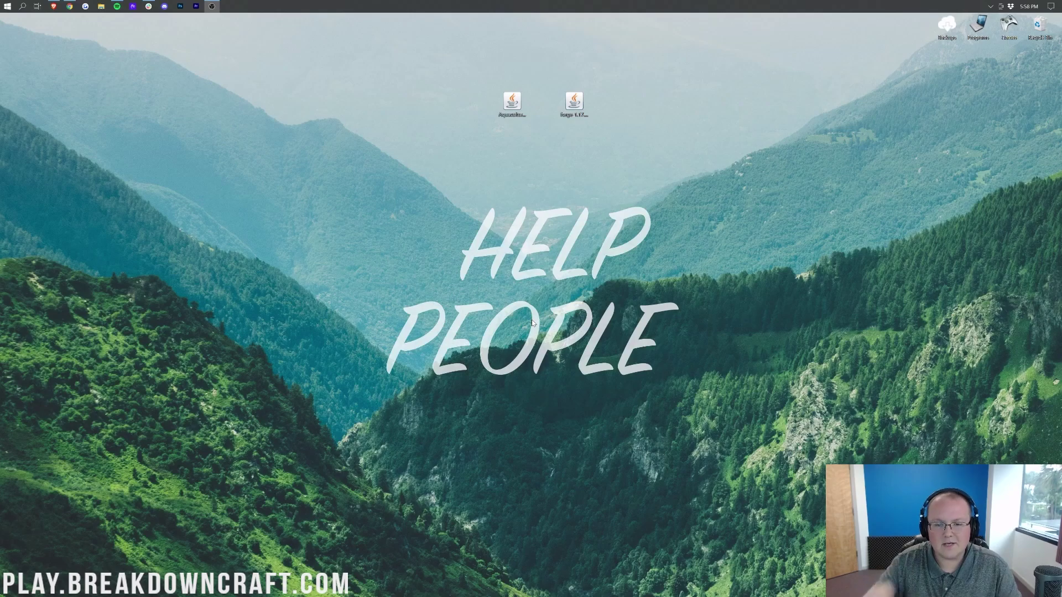
# Find and open the Minecraft Launcher
pyautogui.click(520, 101)
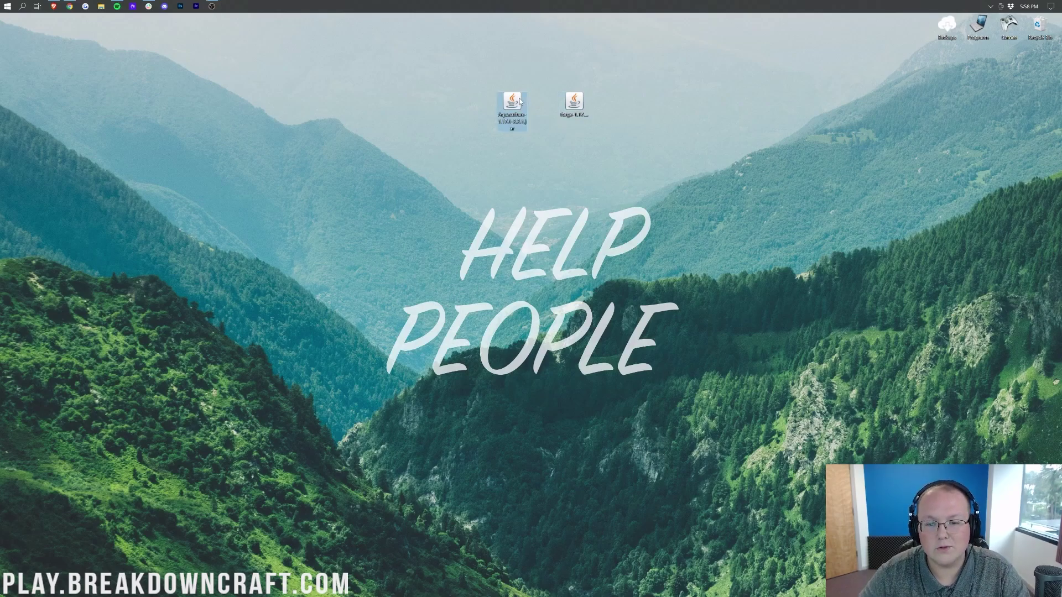
pyautogui.click(3, 5)
pyautogui.write('min')
pyautogui.press('Return')
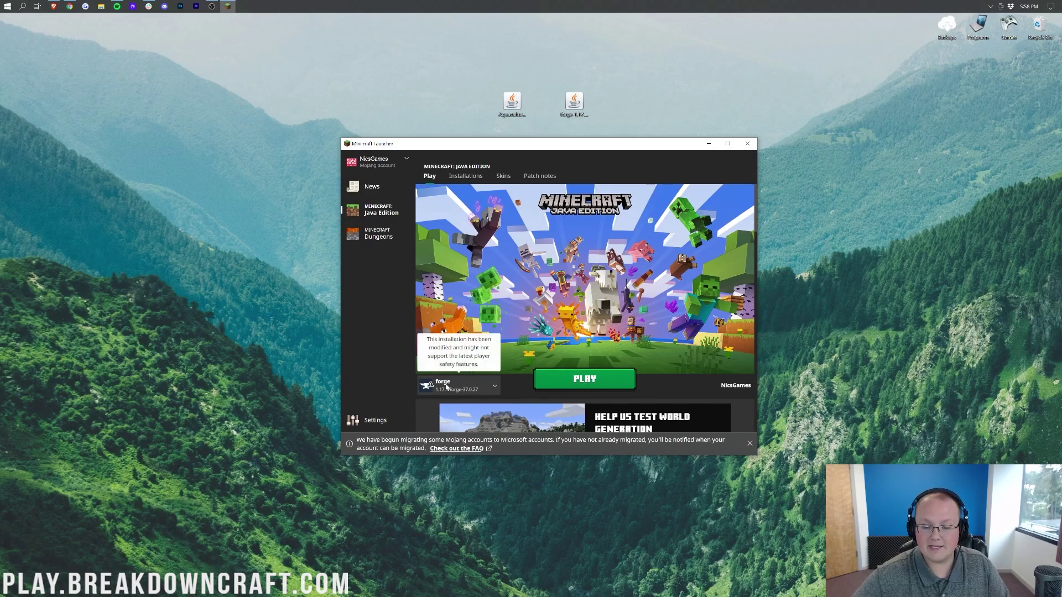
# Check the launcher's selectable Java Edition installations for the Forge profile
pyautogui.click(494, 391)
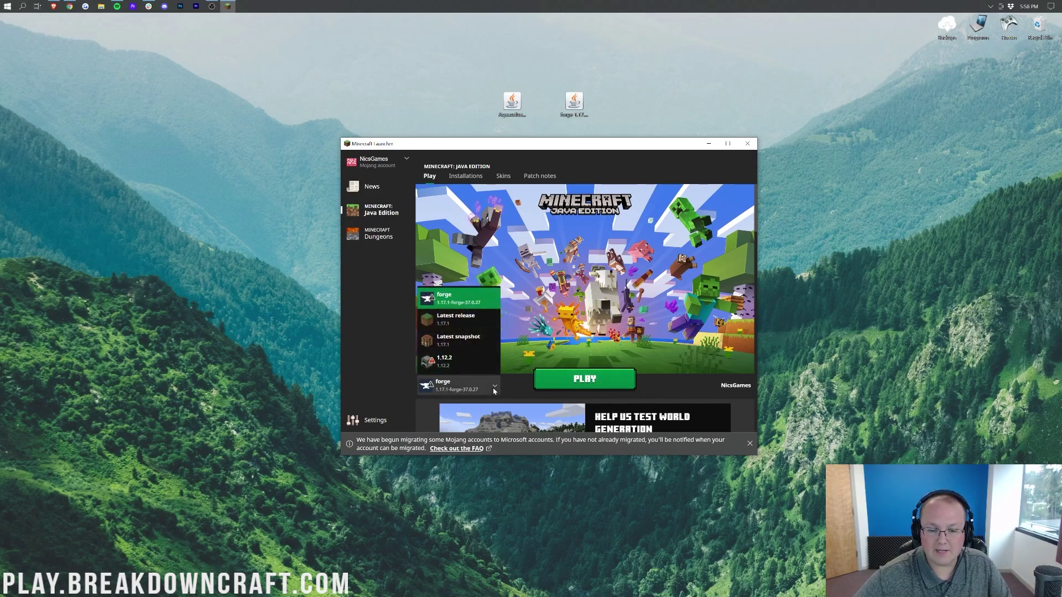
pyautogui.click(458, 329)
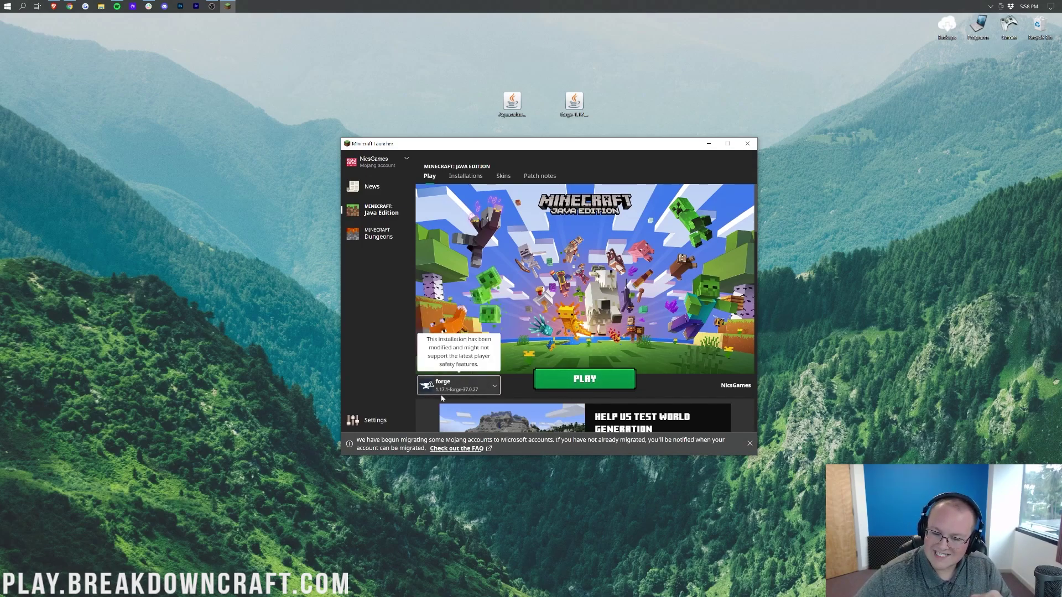
pyautogui.click(599, 386)
pyautogui.click(607, 348)
pyautogui.moveTo(449, 394)
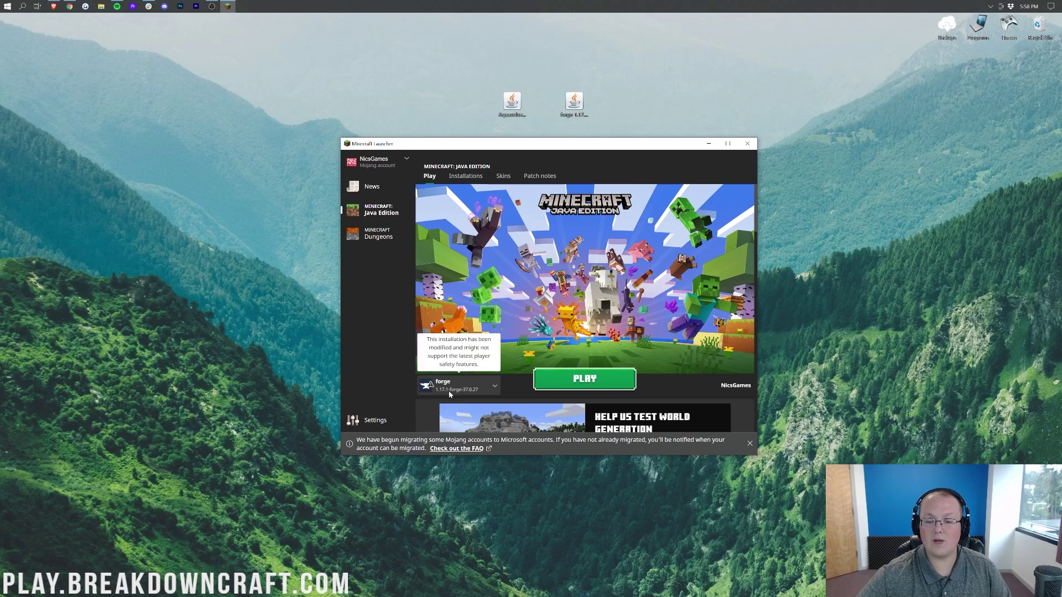
pyautogui.click(449, 390)
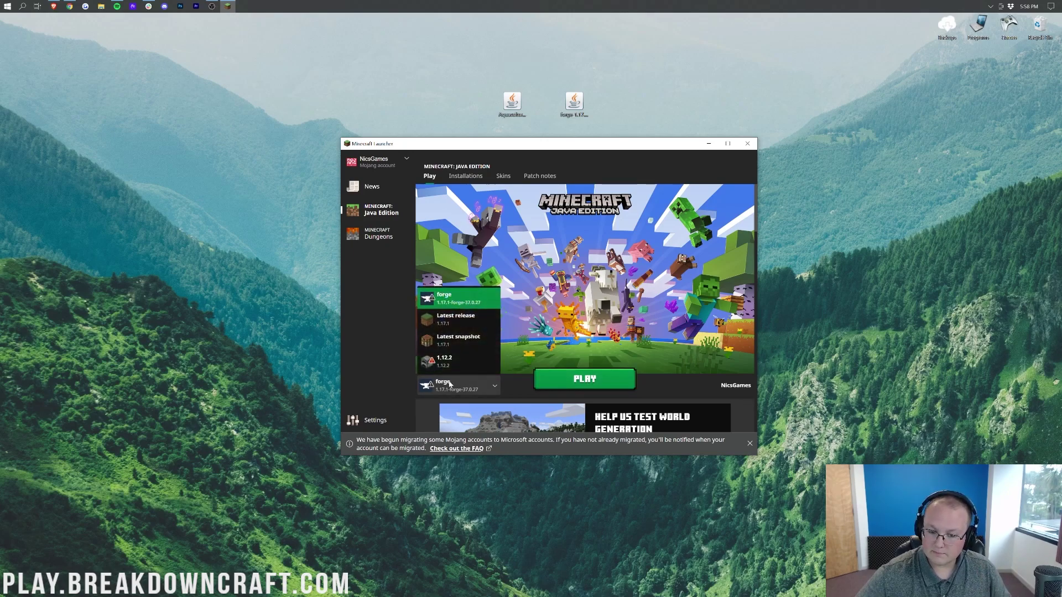
pyautogui.click(485, 235)
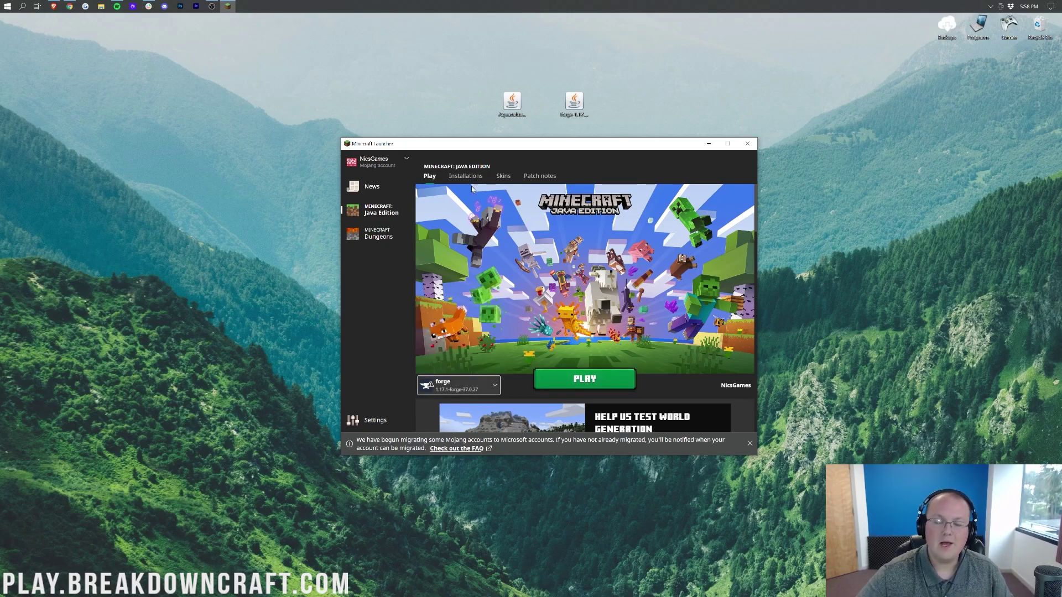
# Open the list of Java Edition installations and switch the Modded versions filter off and back on
pyautogui.click(464, 177)
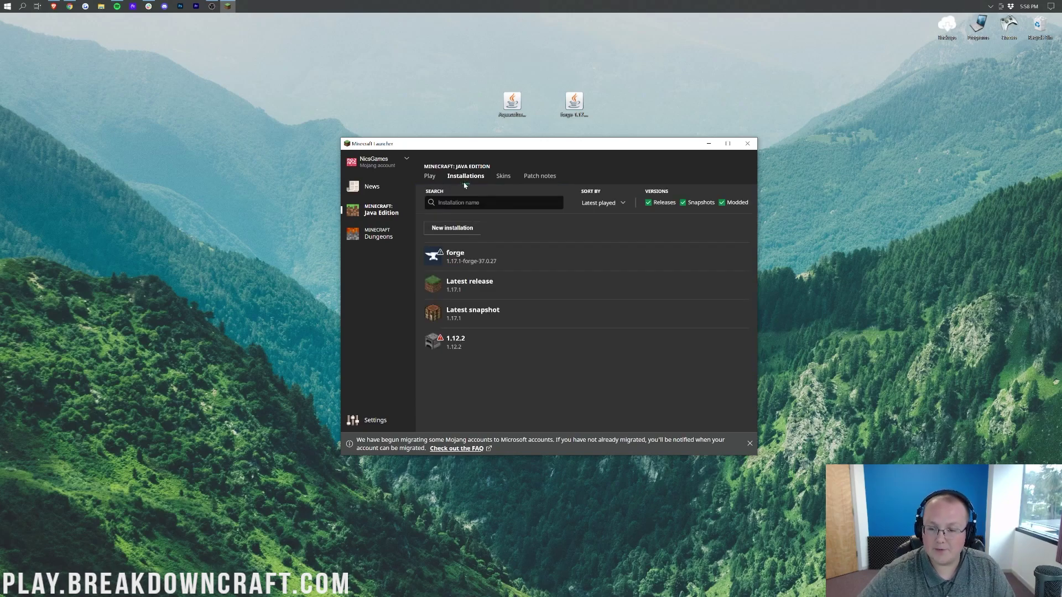
pyautogui.click(722, 203)
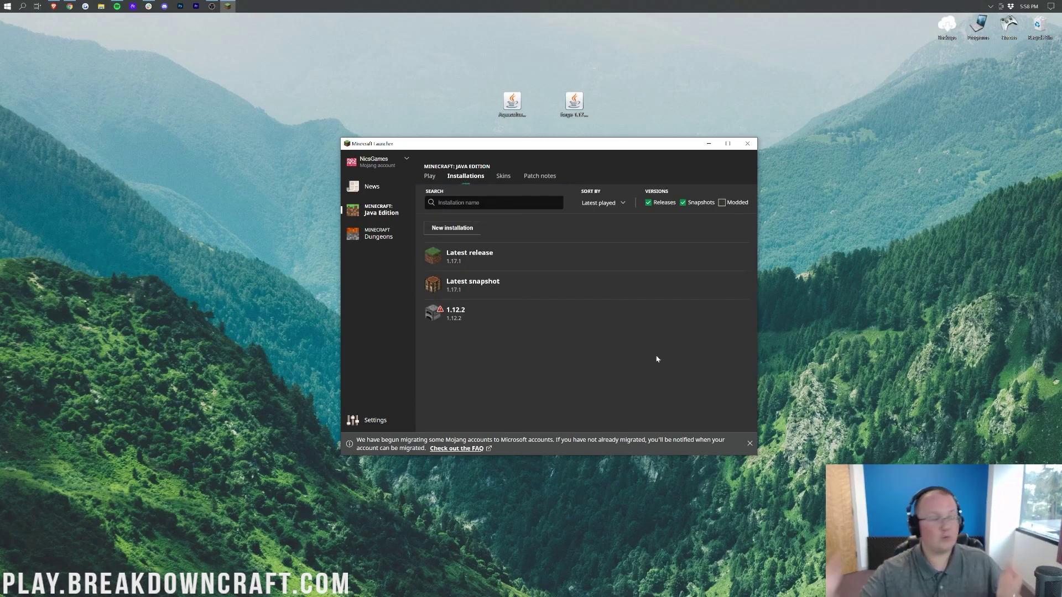
pyautogui.click(722, 202)
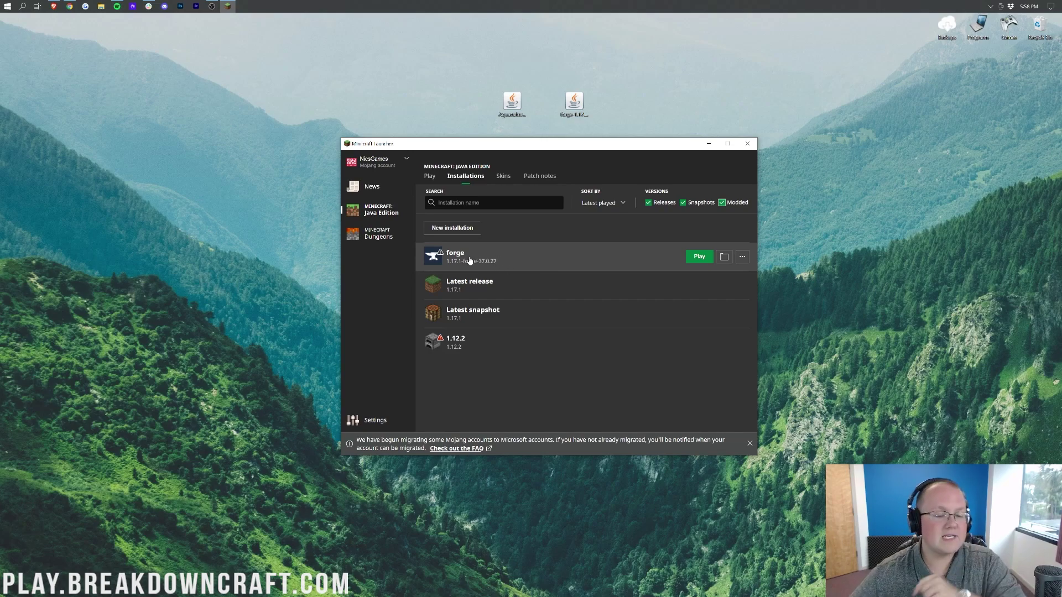
# Start a new installation and name it Play.BreakdownCraft.com
pyautogui.click(463, 229)
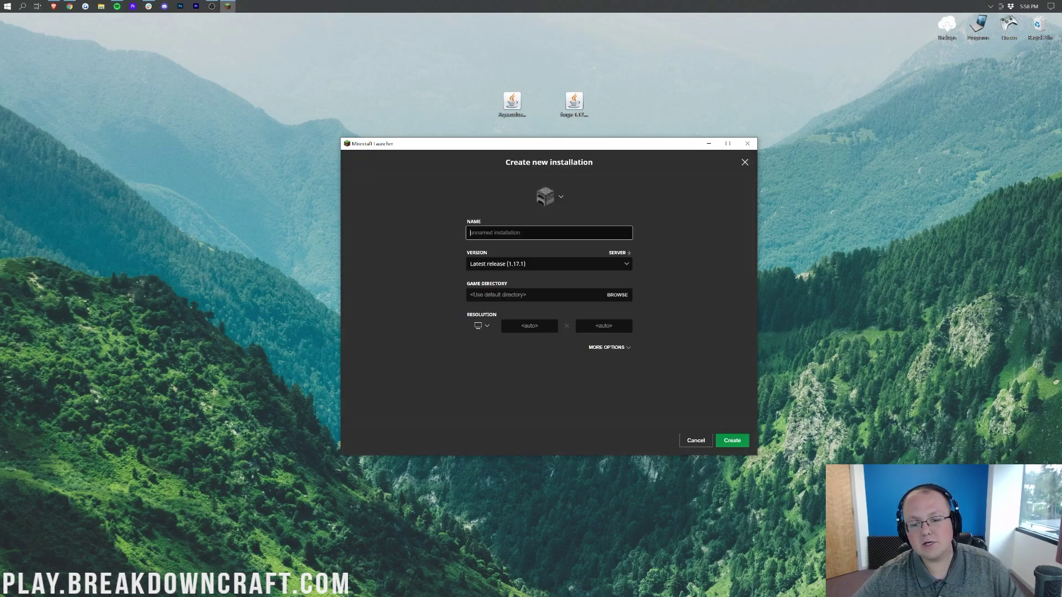
pyautogui.write('Play.BReakd')
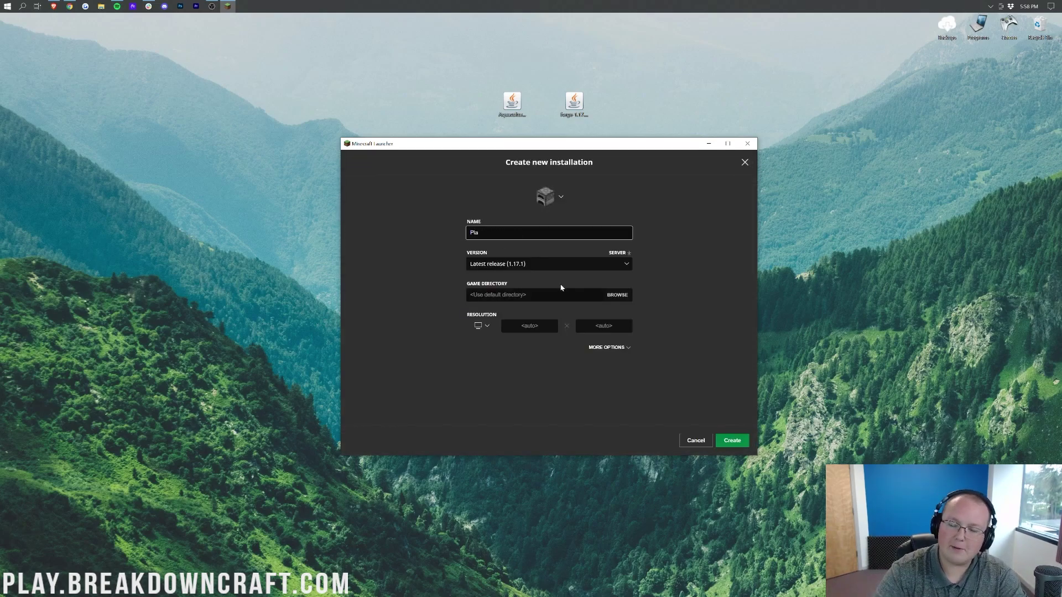
pyautogui.press('BackSpace')
pyautogui.press('BackSpace')
pyautogui.press('BackSpace')
pyautogui.press('BackSpace')
pyautogui.press('BackSpace')
pyautogui.write('reak')
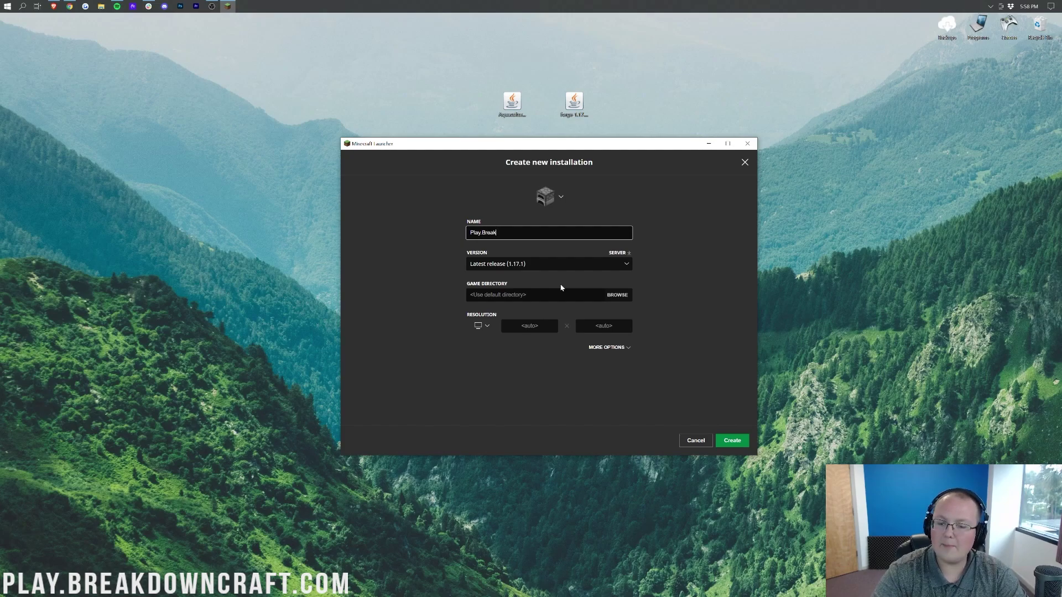
pyautogui.write('downCraft.com')
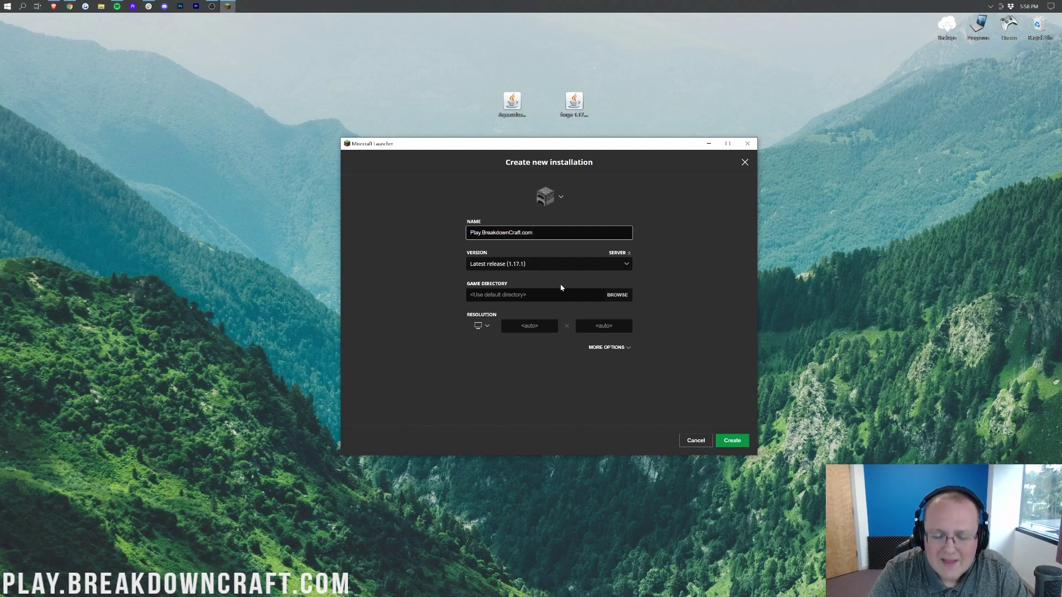
pyautogui.hotkey('ctrl', 'a')
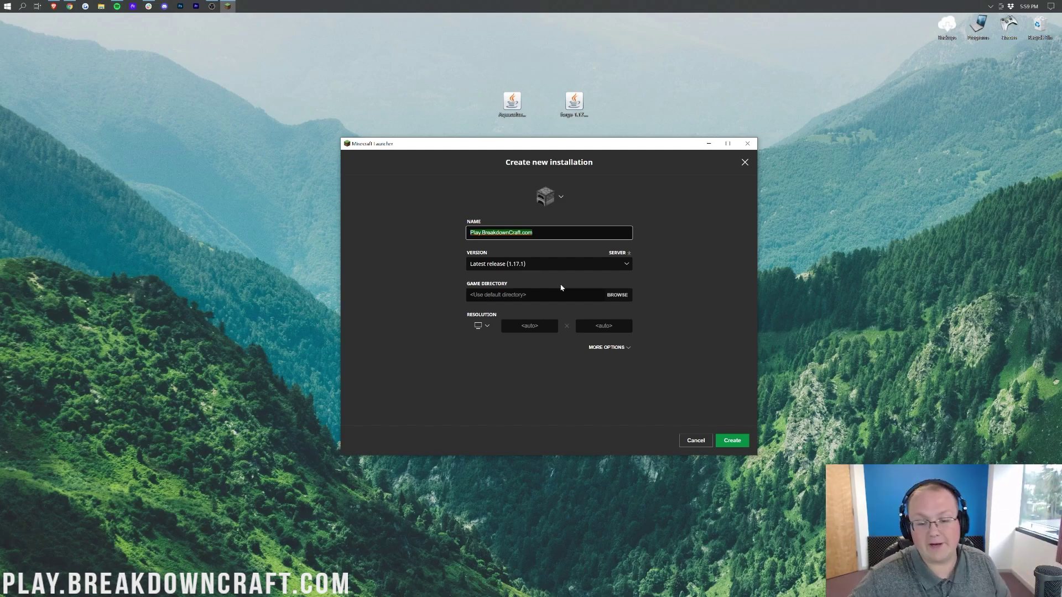
# Set the new installation's version to release 1.17.1-forge-37.0.27 and resolution to 1920 x 1080, and create it
pyautogui.click(497, 264)
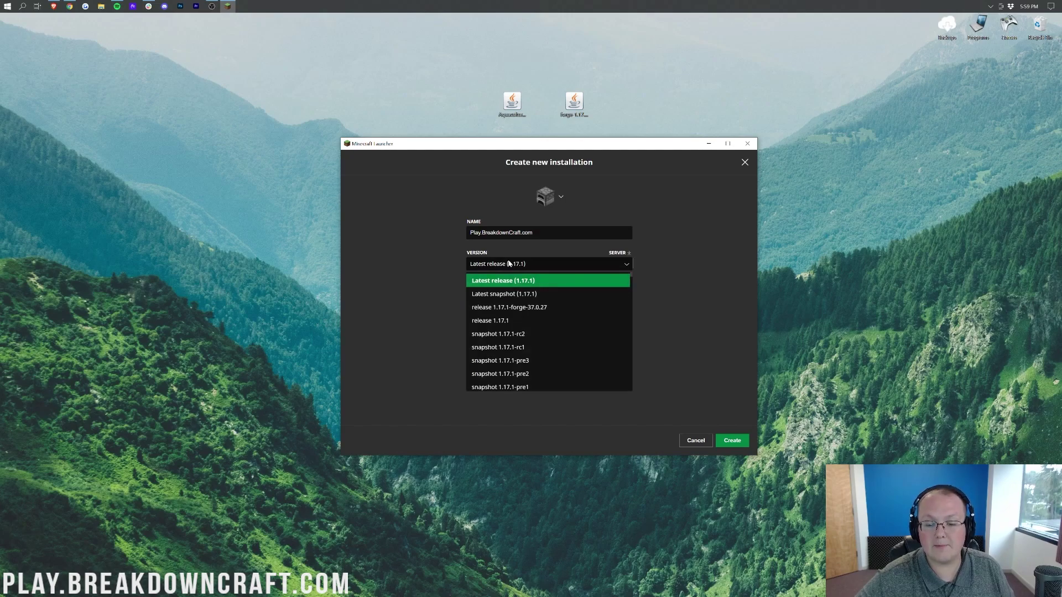
pyautogui.click(506, 308)
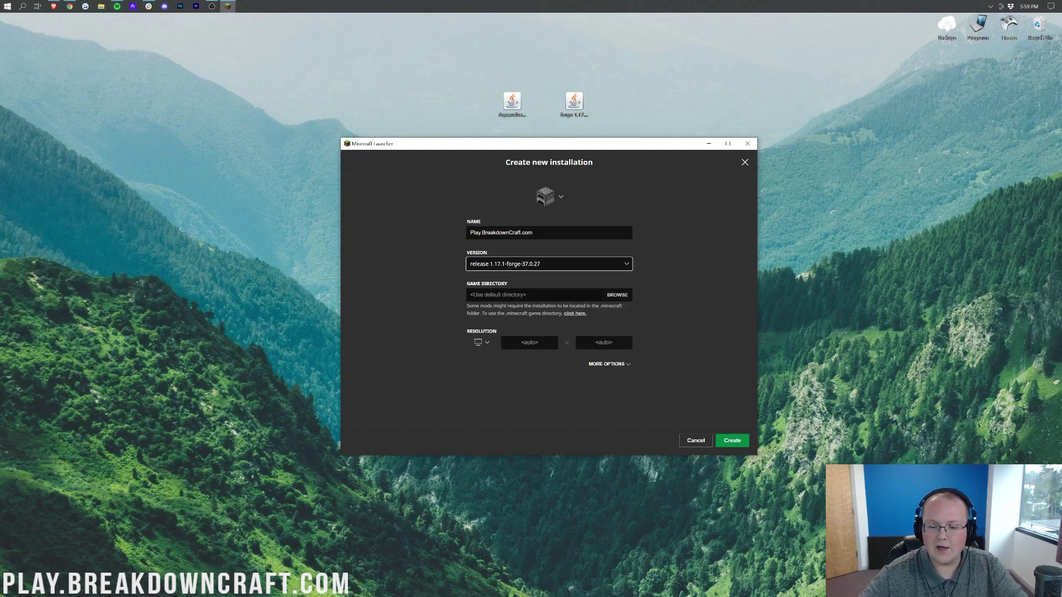
pyautogui.click(486, 345)
pyautogui.click(486, 313)
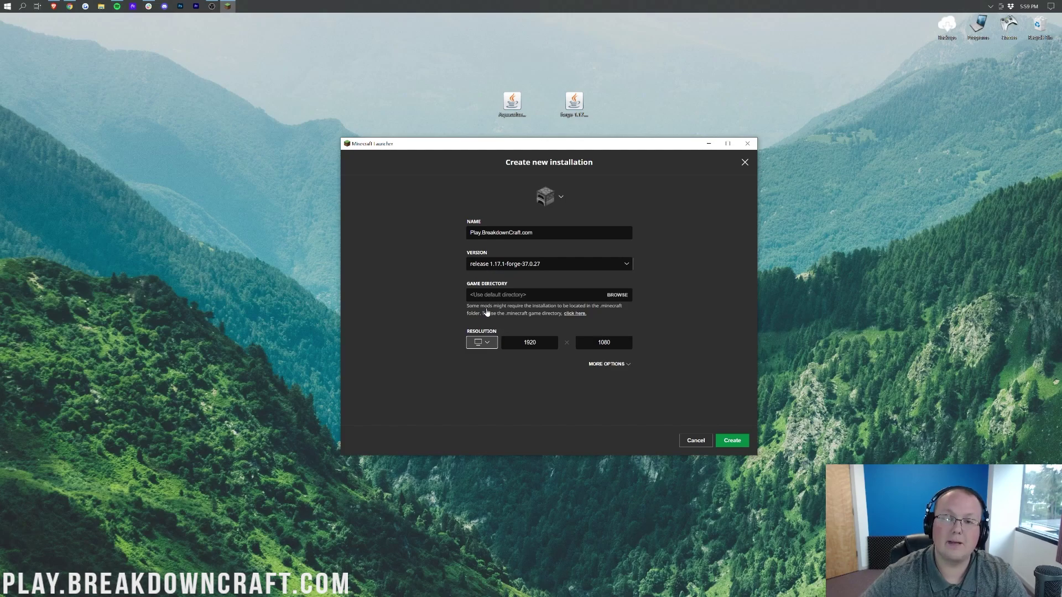
pyautogui.click(494, 265)
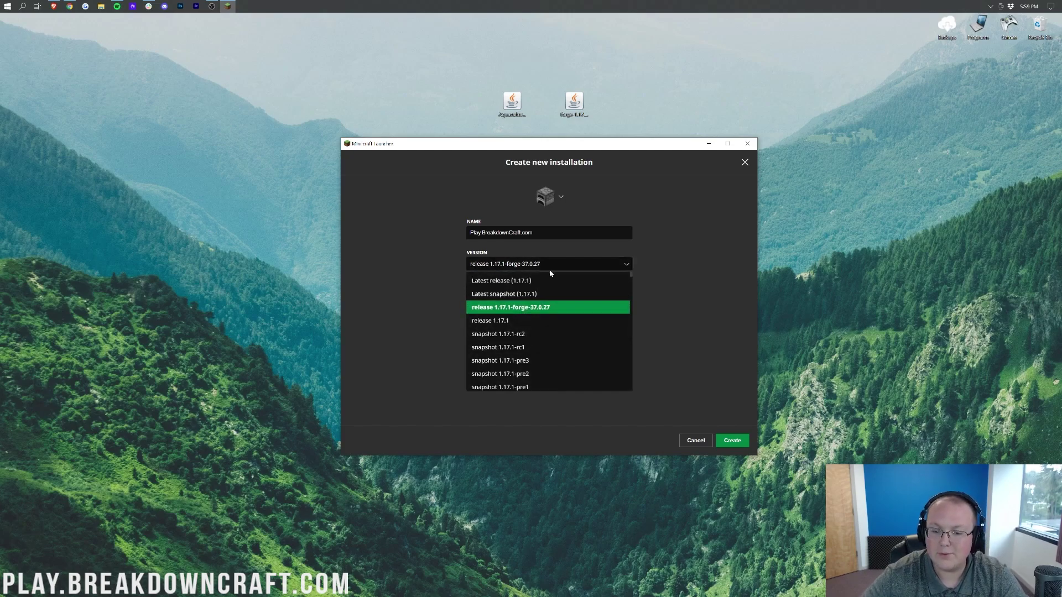
pyautogui.click(520, 308)
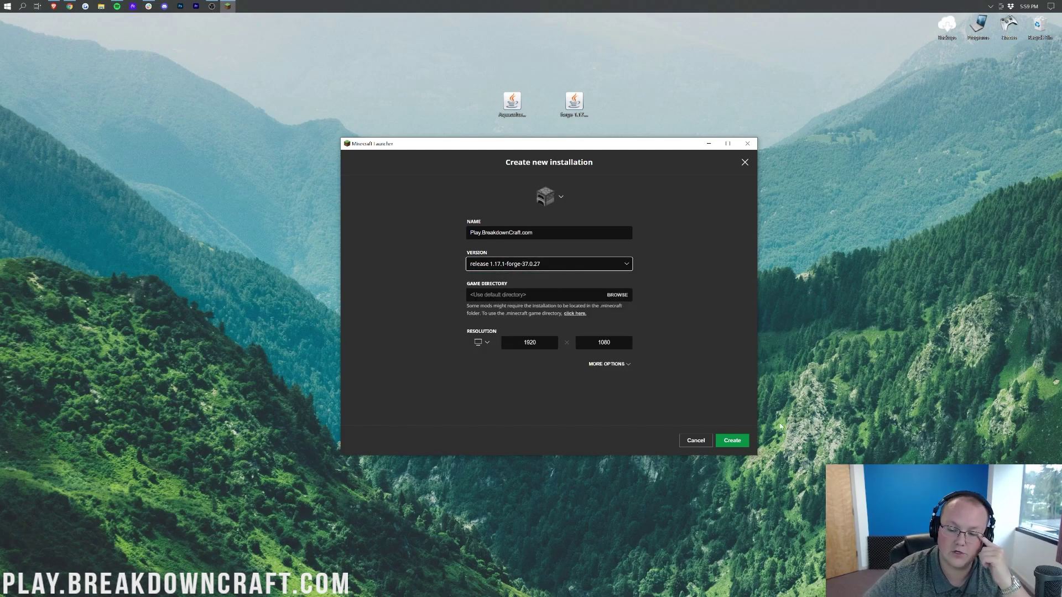
pyautogui.click(730, 440)
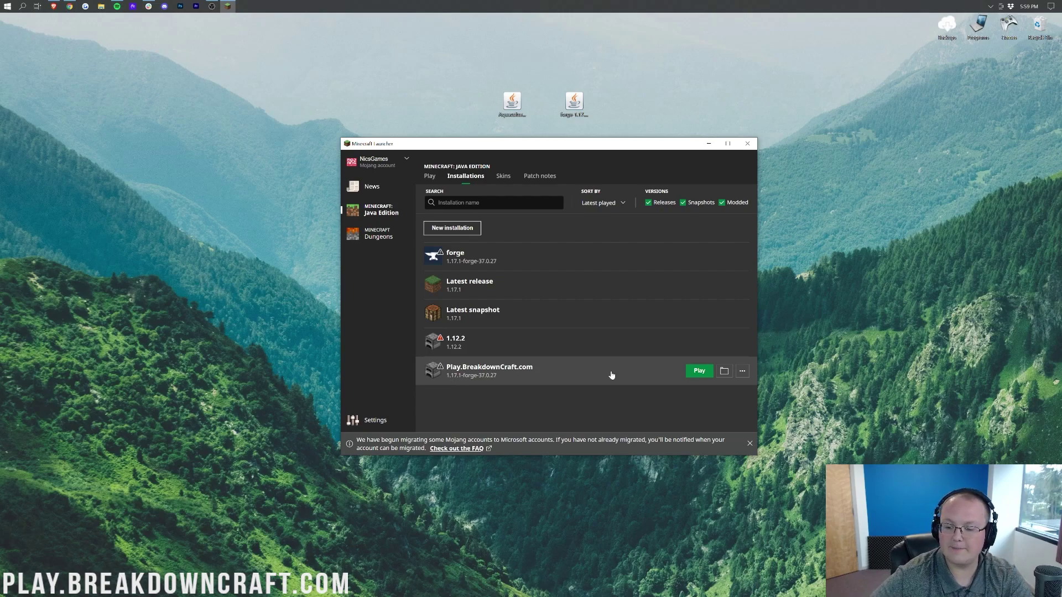
# Launch the Play.BreakdownCraft.com installation, accepting the modified-game risks and disabling further warnings for it
pyautogui.click(699, 370)
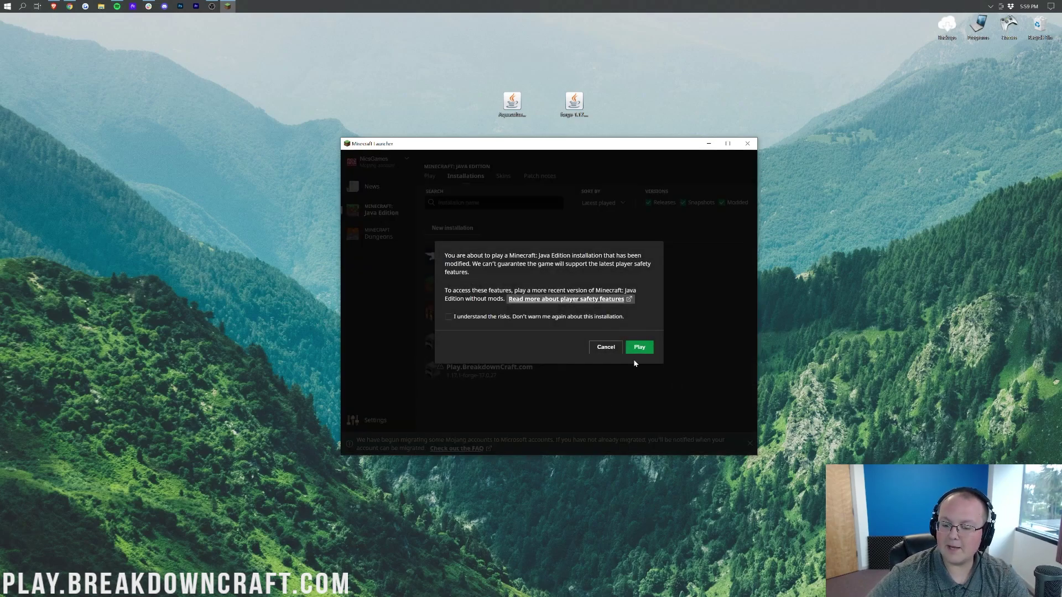
pyautogui.click(448, 316)
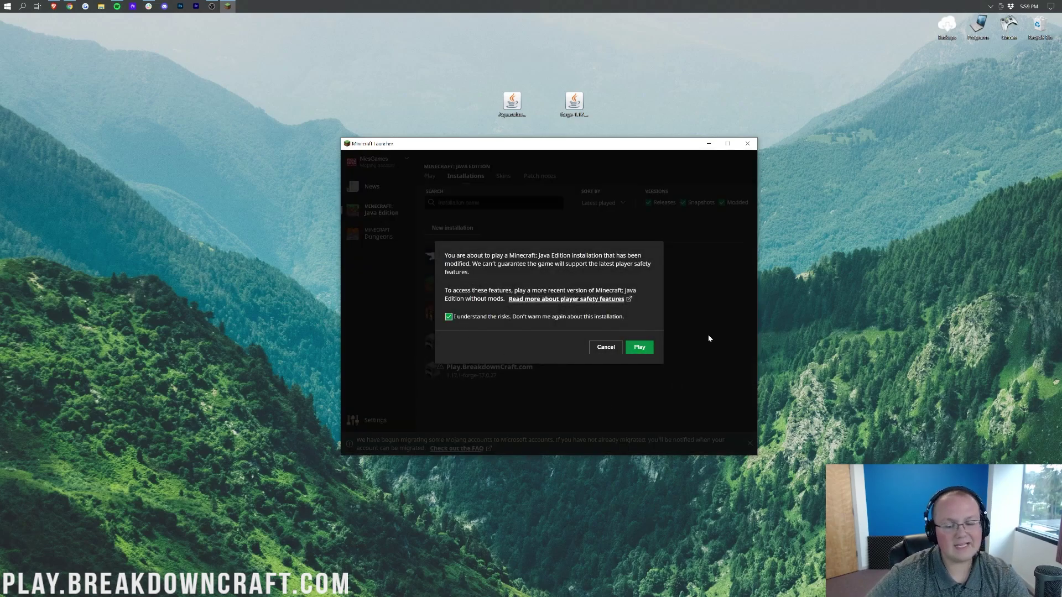
pyautogui.click(645, 349)
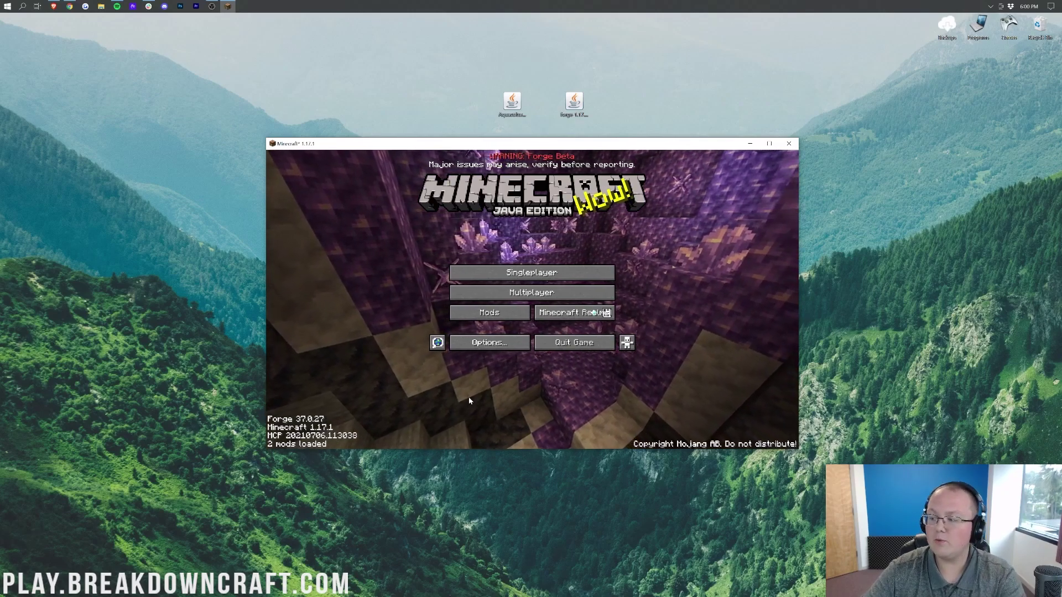
# Open the mods folder from the game's mod list and copy the Aquaculture jar file from the desktop into it
pyautogui.click(493, 315)
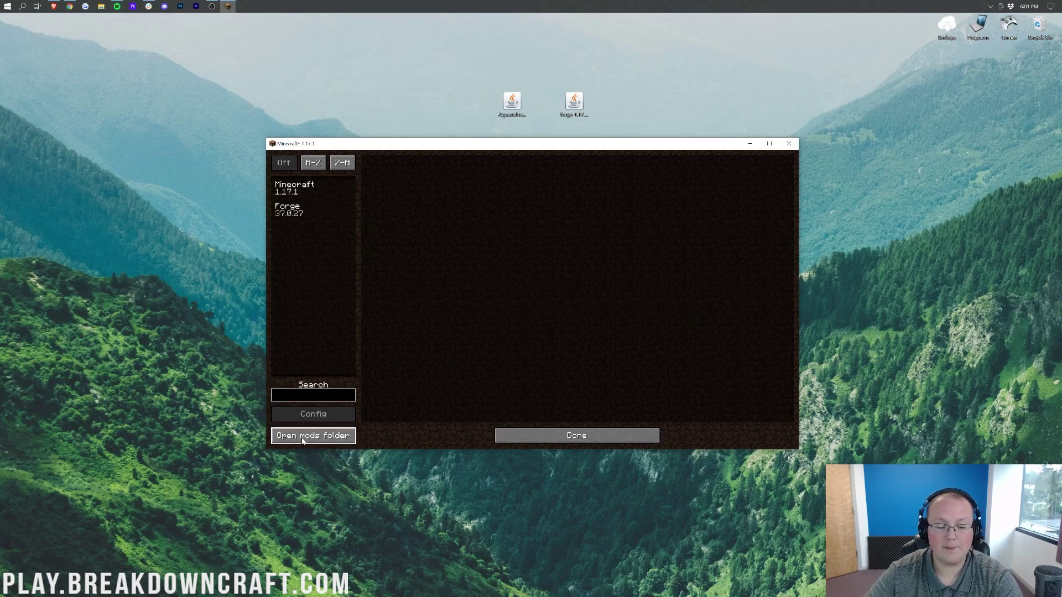
pyautogui.click(324, 437)
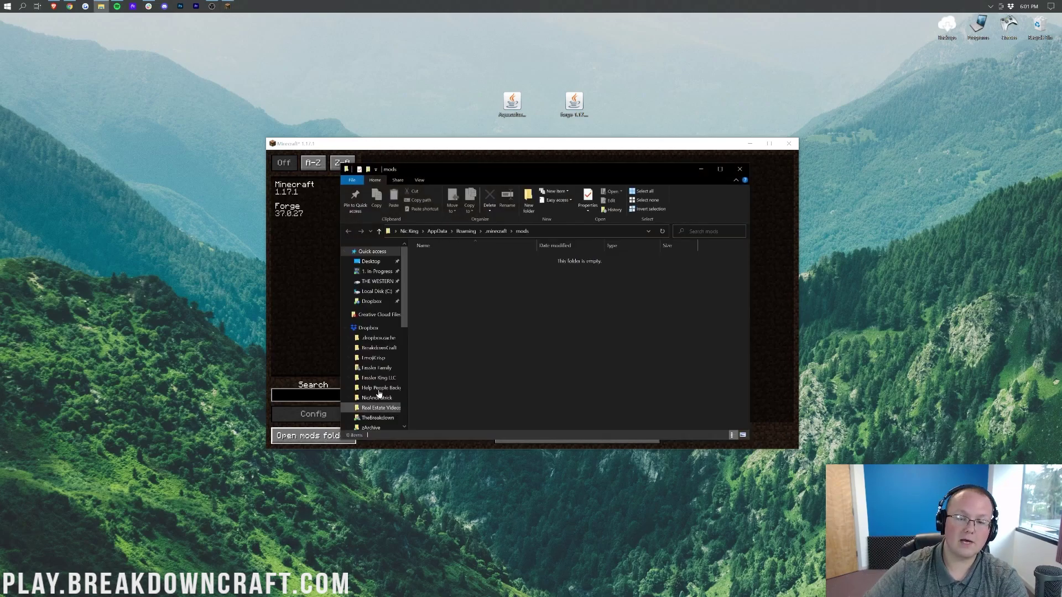
pyautogui.click(514, 114)
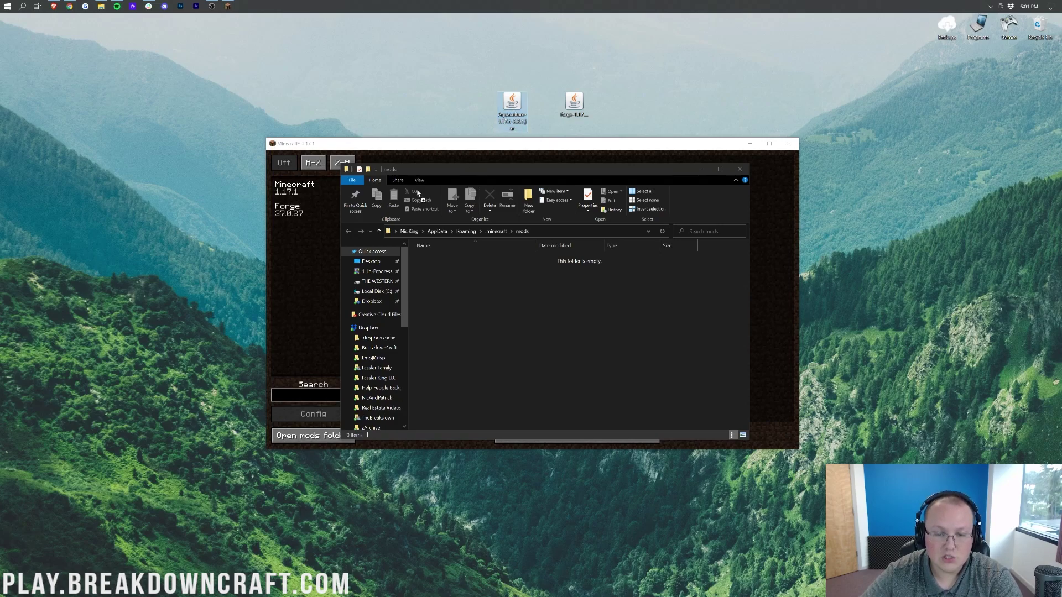
pyautogui.moveTo(647, 86); pyautogui.dragTo(526, 109)
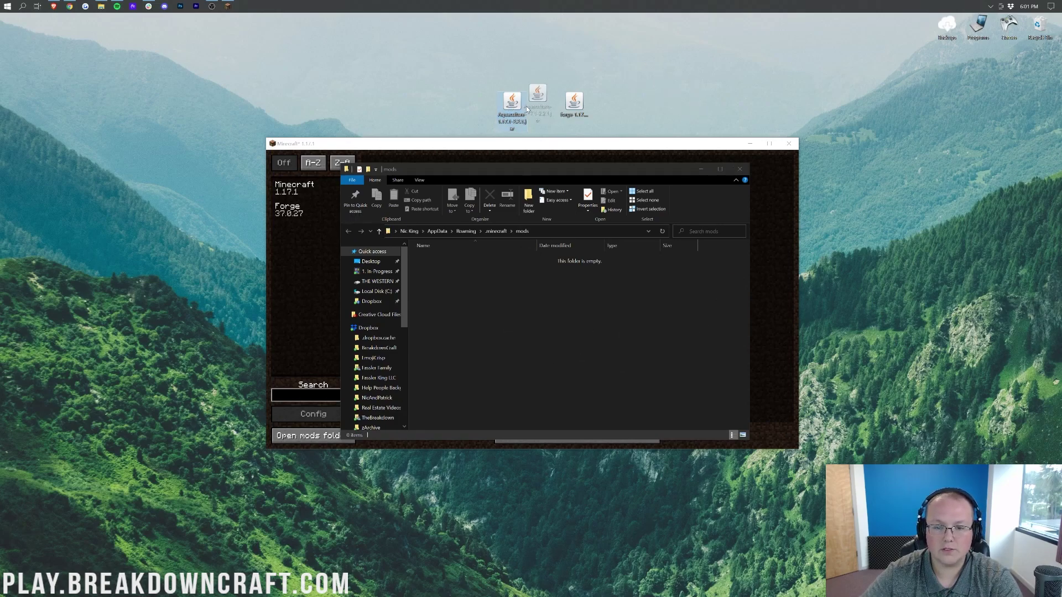
pyautogui.moveTo(505, 332); pyautogui.dragTo(505, 332)
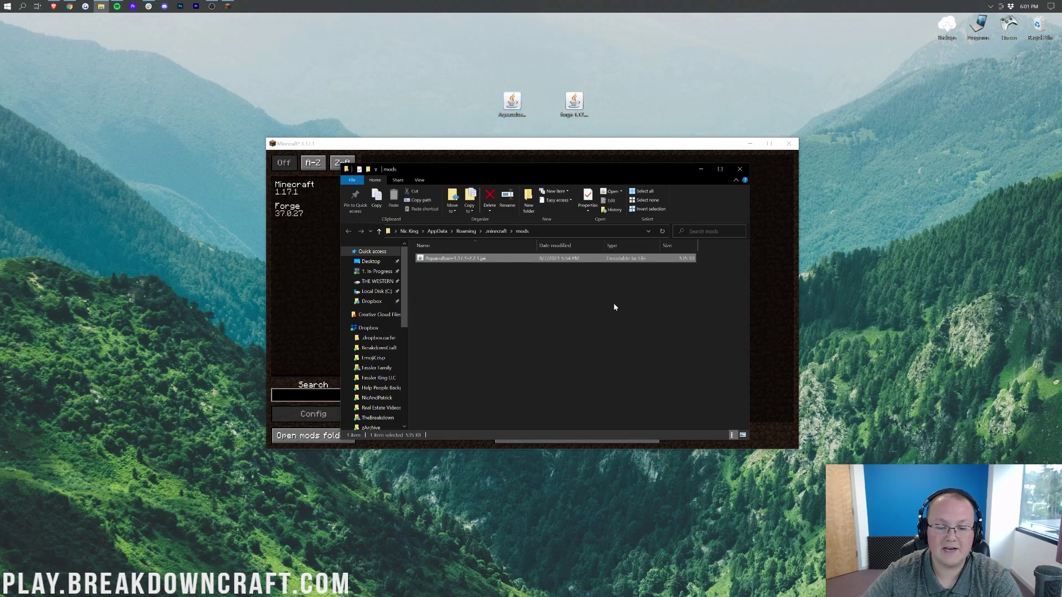
# Return to the game, leave the mod list and quit Minecraft
pyautogui.click(755, 276)
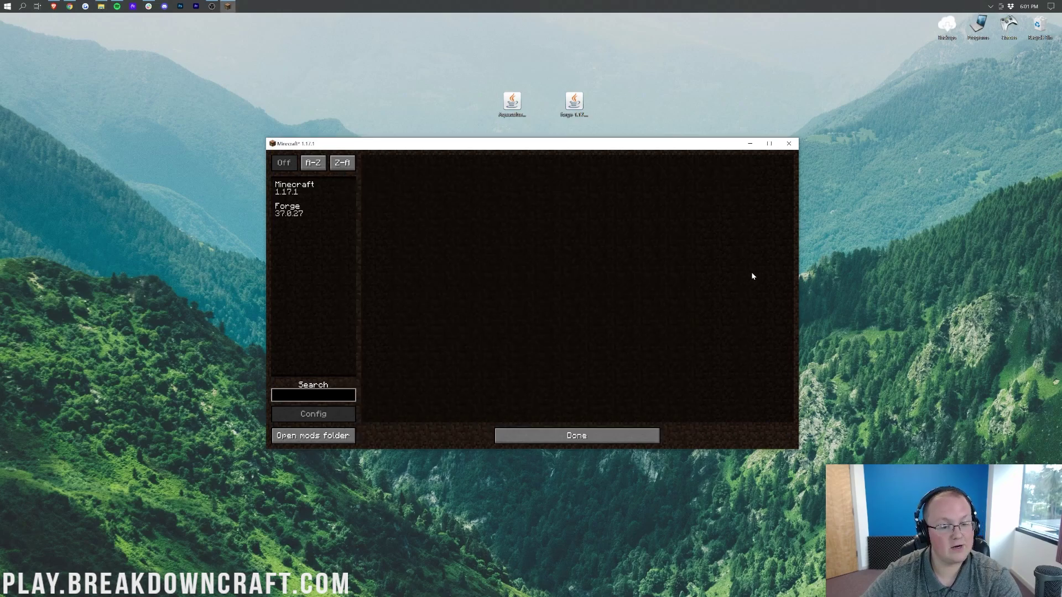
pyautogui.click(591, 443)
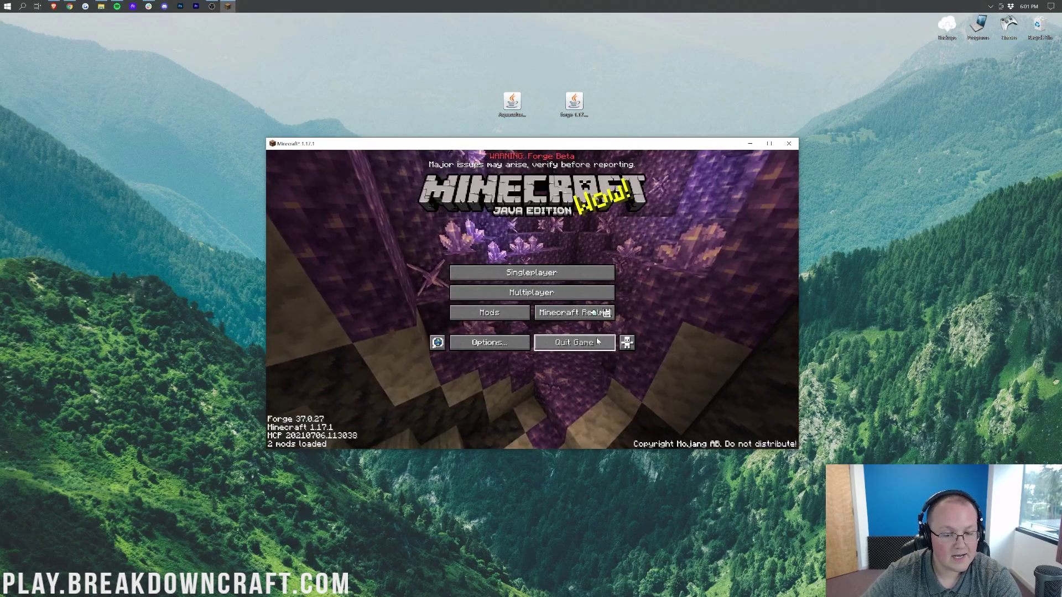
pyautogui.click(596, 337)
# Reopen the Minecraft Launcher, check that the Play.BreakdownCraft.com installation is selected, and start the game with it
pyautogui.click(4, 5)
pyautogui.write('min')
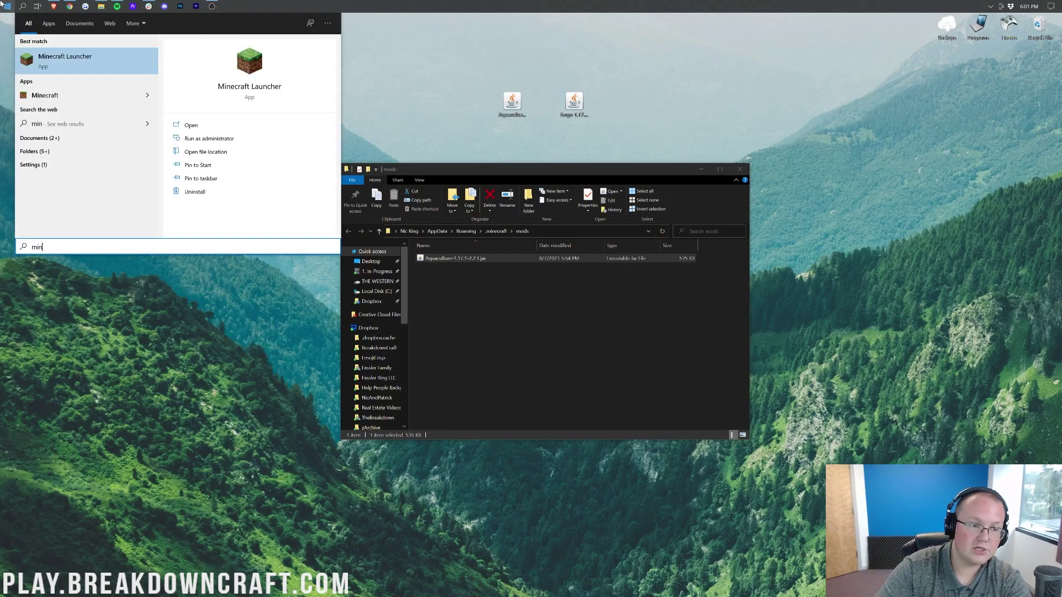
pyautogui.press('Return')
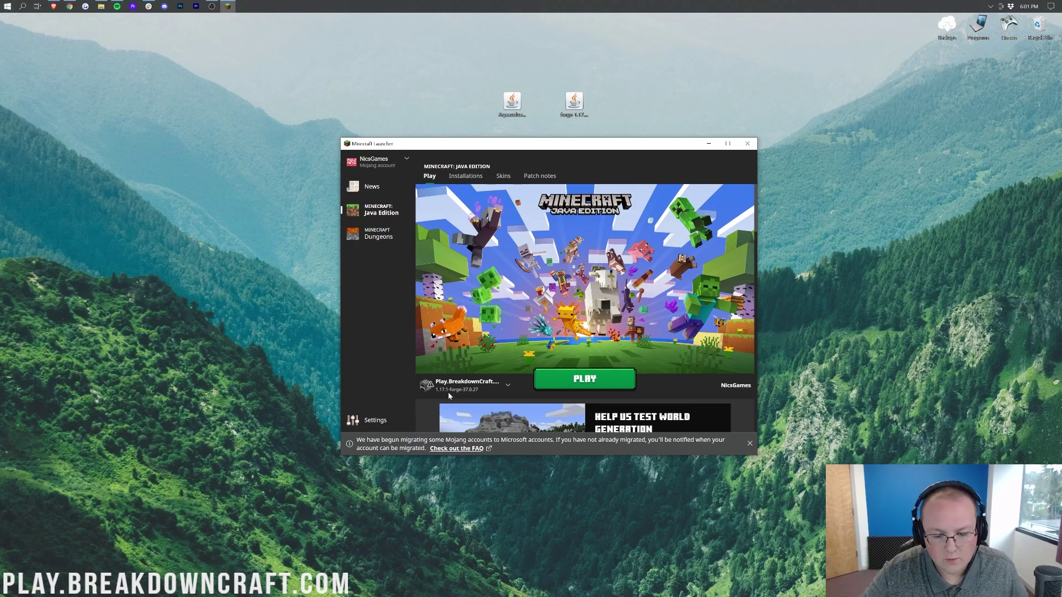
pyautogui.click(449, 386)
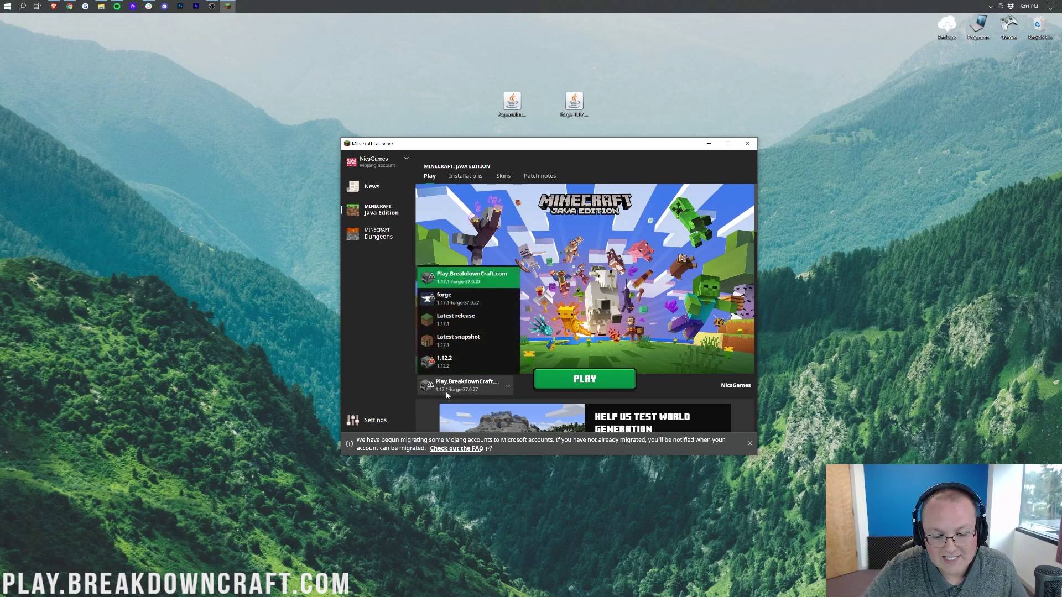
pyautogui.click(402, 388)
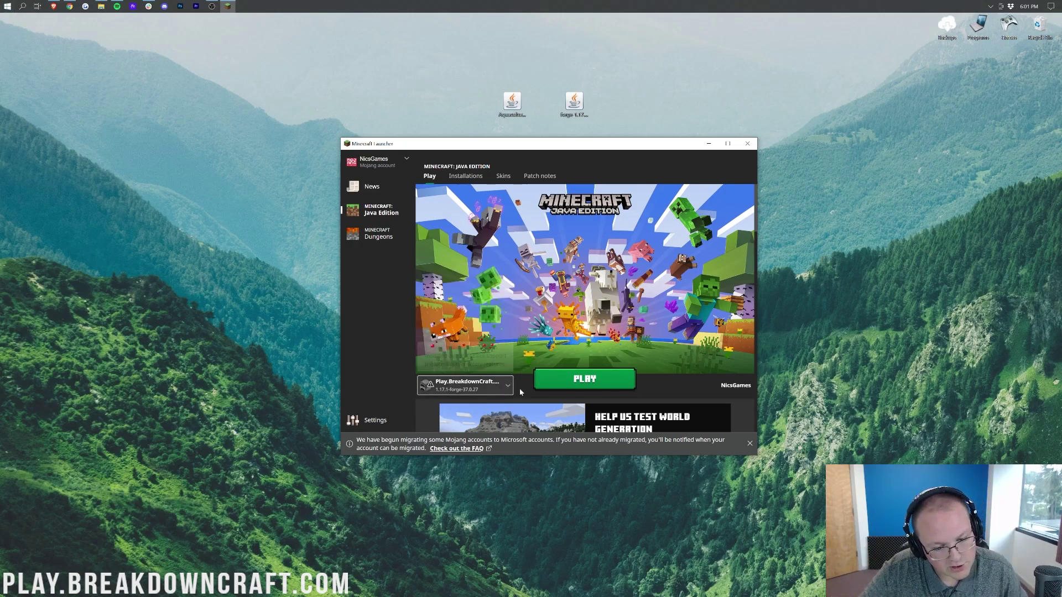
pyautogui.click(596, 387)
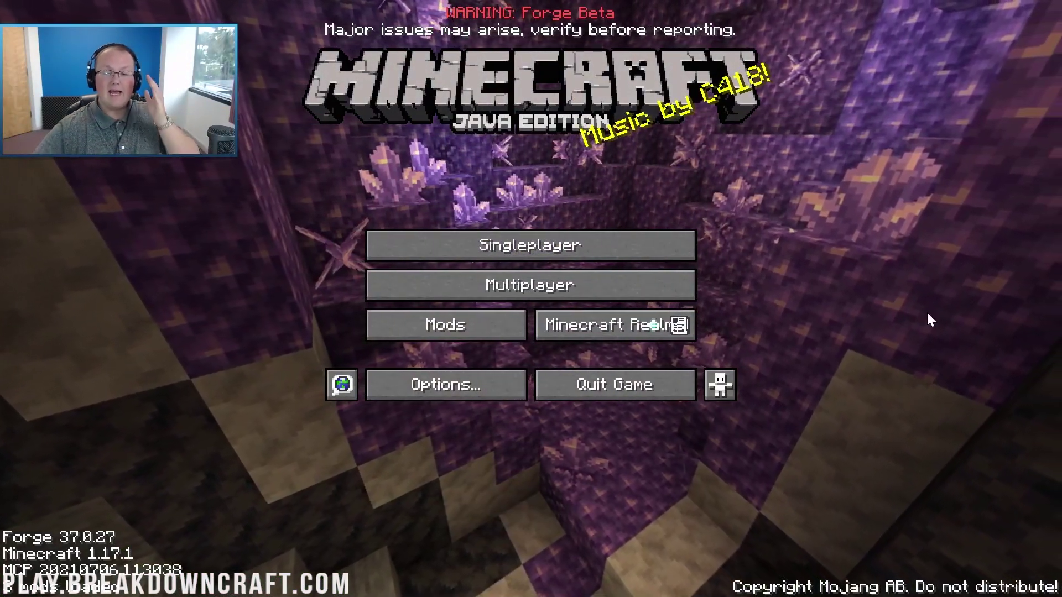
# Examine the Aquaculture 2 entry in the game's mod list and return to the title screen
pyautogui.click(427, 323)
pyautogui.click(143, 183)
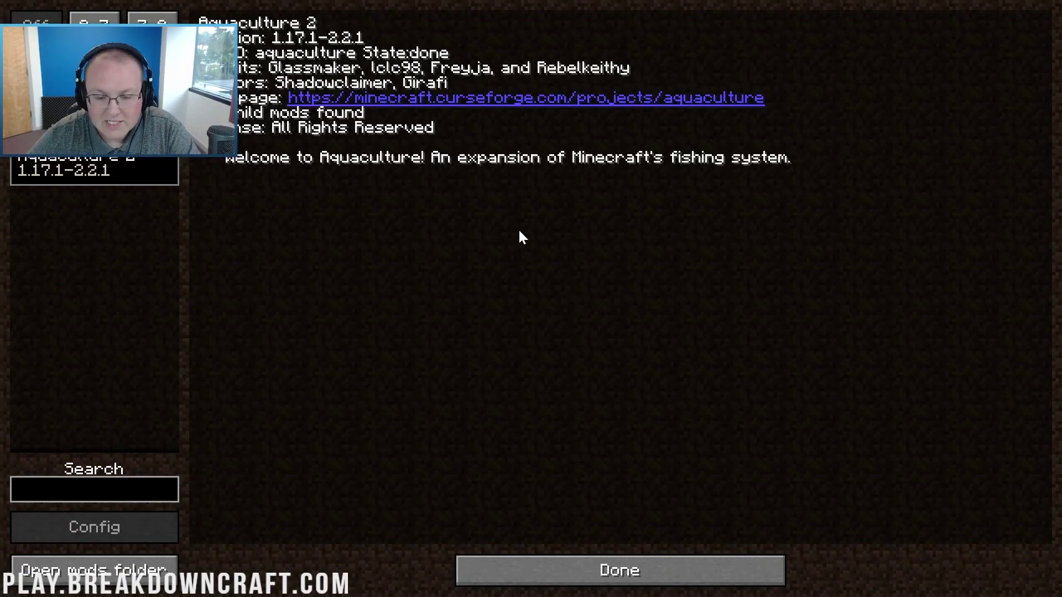
pyautogui.click(702, 571)
# Start creating a new singleplayer world and set its game mode to Creative
pyautogui.click(584, 244)
pyautogui.click(504, 112)
pyautogui.click(495, 569)
pyautogui.click(426, 279)
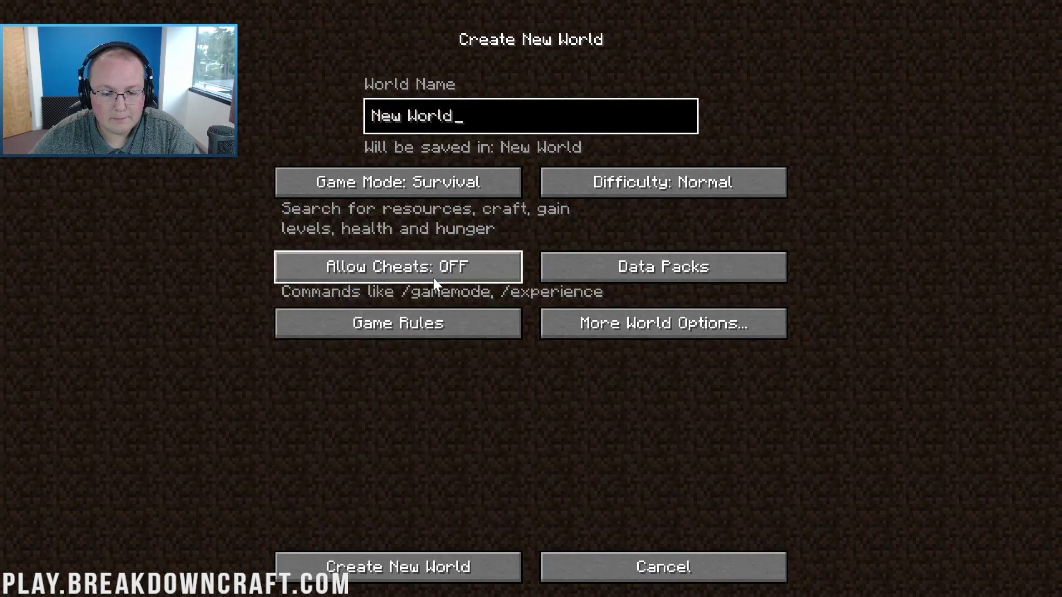
pyautogui.click(449, 179)
pyautogui.click(434, 171)
# Name the world Aquaculture and create it
pyautogui.click(642, 100)
pyautogui.press('Left')
pyautogui.press('Left')
pyautogui.press('Left')
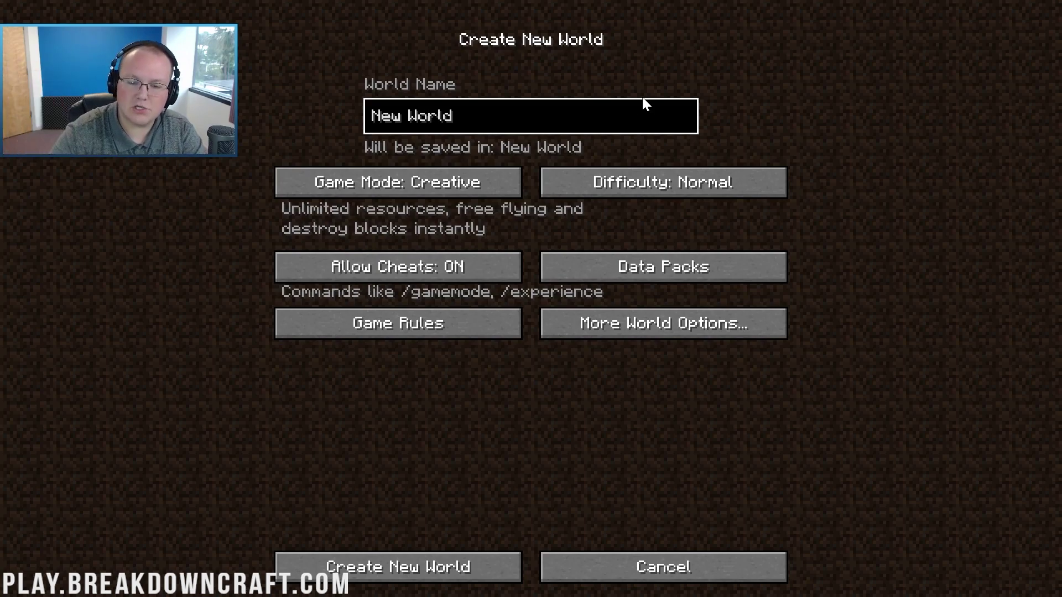
pyautogui.write('a')
pyautogui.hotkey('ctrl', 'a')
pyautogui.write('Aquati')
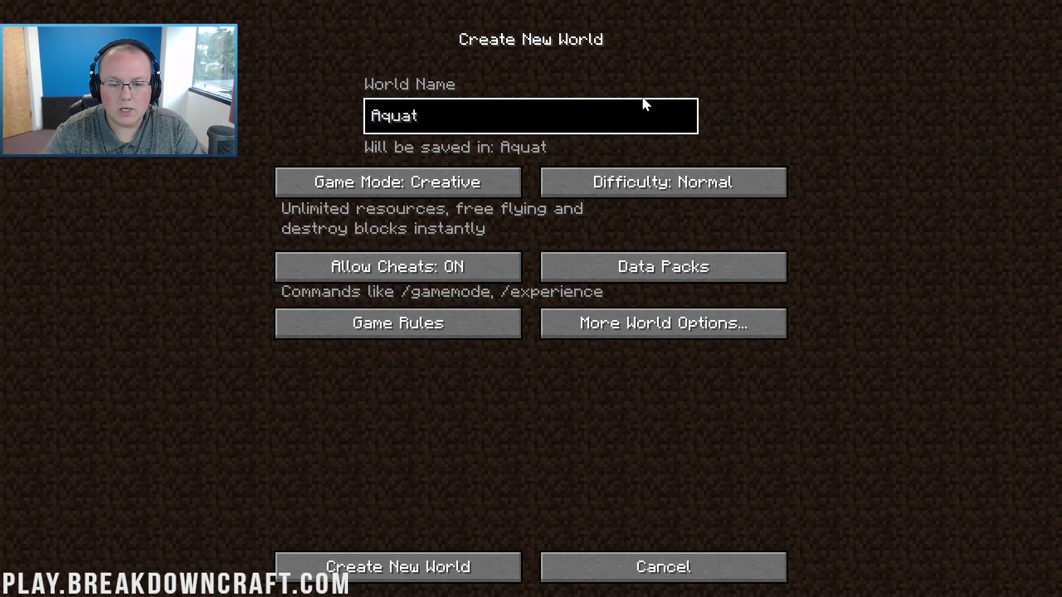
pyautogui.press('BackSpace')
pyautogui.press('BackSpace')
pyautogui.write('culture')
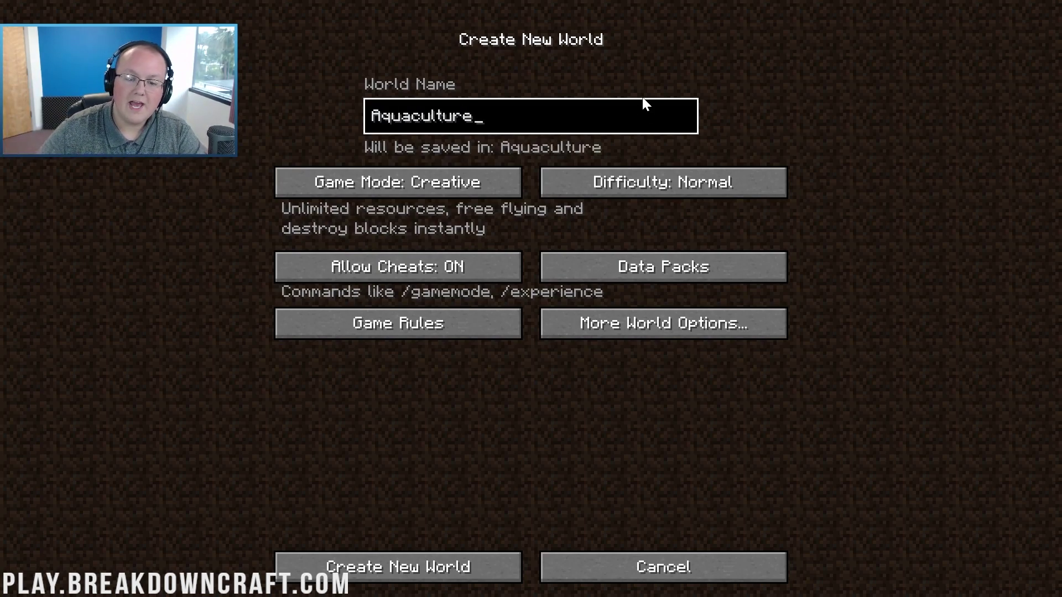
pyautogui.click(418, 579)
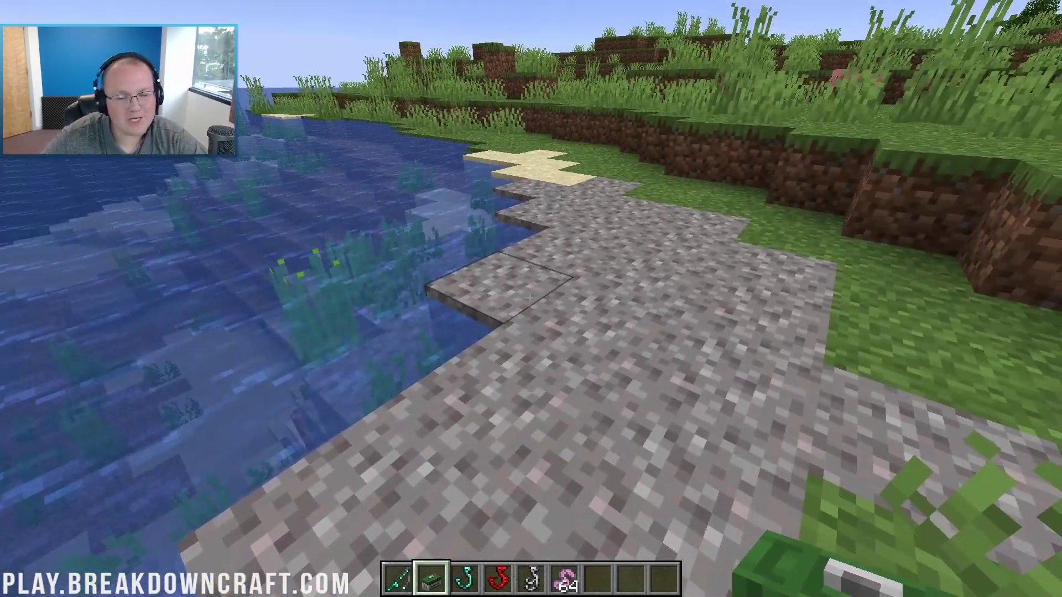
# Place the tackle box on the shore, open it and transfer the three hooks and 64 worms into its storage
pyautogui.rightClick(531, 299)
pyautogui.rightClick(531, 299)
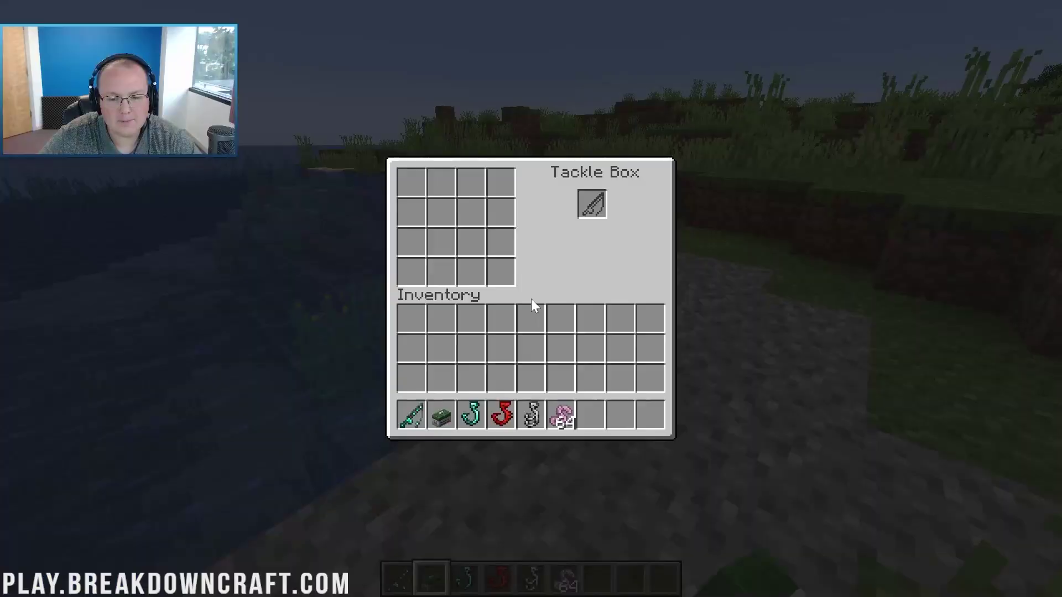
pyautogui.press('shift')
pyautogui.keyDown('shift'); pyautogui.click(470, 424); pyautogui.keyUp('shift')
pyautogui.keyDown('shift'); pyautogui.click(500, 421); pyautogui.keyUp('shift')
pyautogui.keyDown('shift'); pyautogui.click(560, 421); pyautogui.keyUp('shift')
pyautogui.keyDown('shift'); pyautogui.click(525, 423); pyautogui.keyUp('shift')
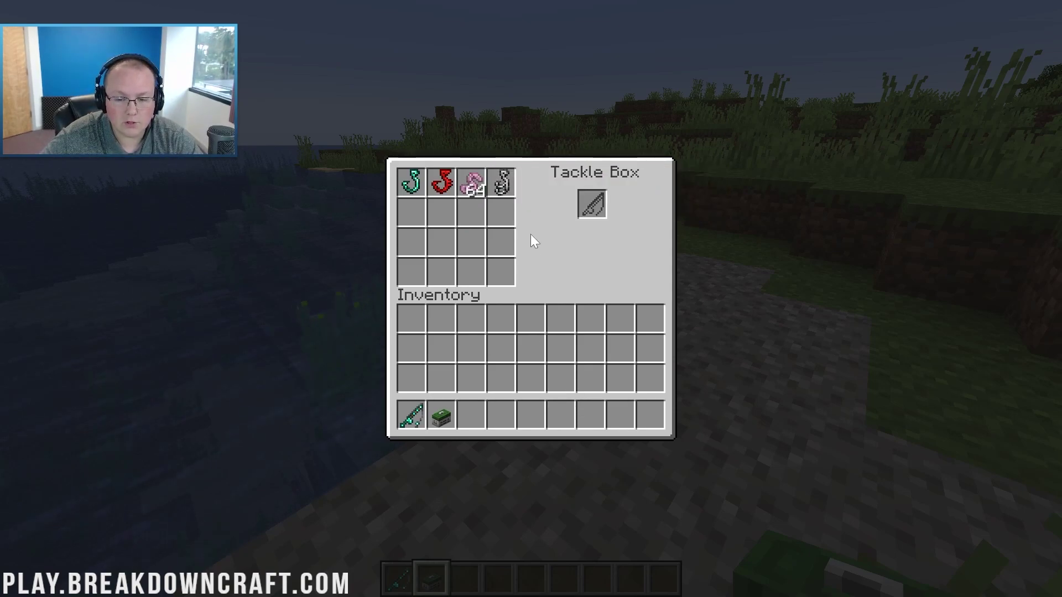
# Put the Diamond Fishing Rod in the tackle box, fit it with the Diamond Hook and one worm, and move the remaining worms to the inventory
pyautogui.click(413, 414)
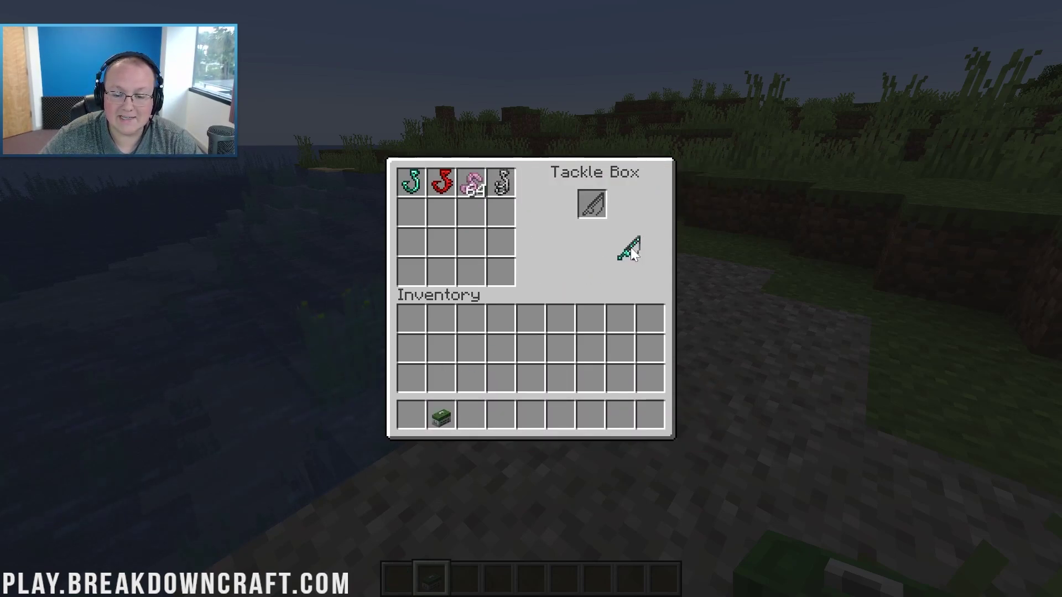
pyautogui.click(597, 193)
pyautogui.click(420, 189)
pyautogui.click(577, 253)
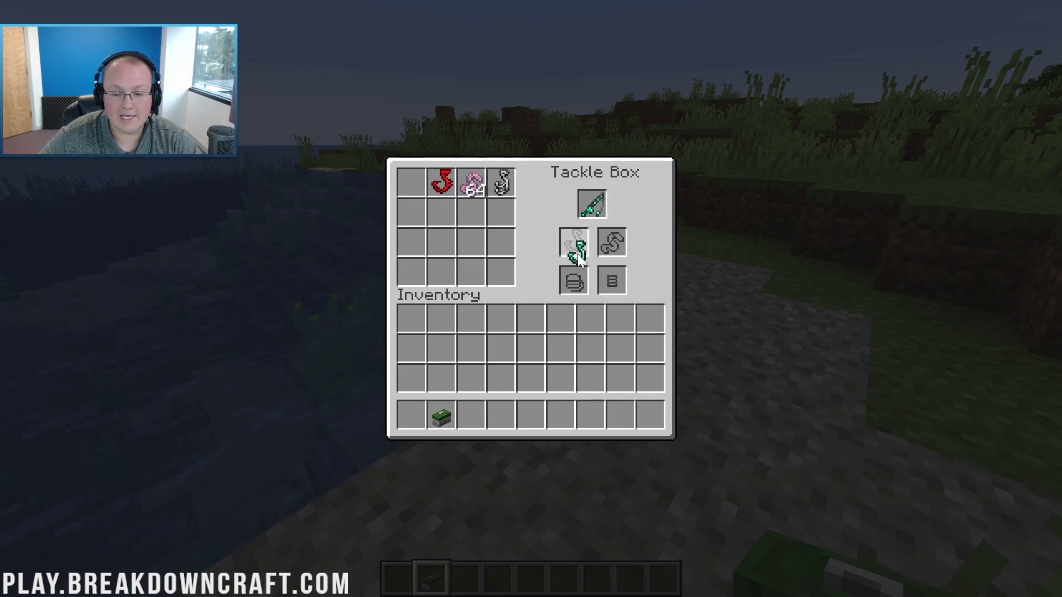
pyautogui.click(471, 183)
pyautogui.click(614, 243)
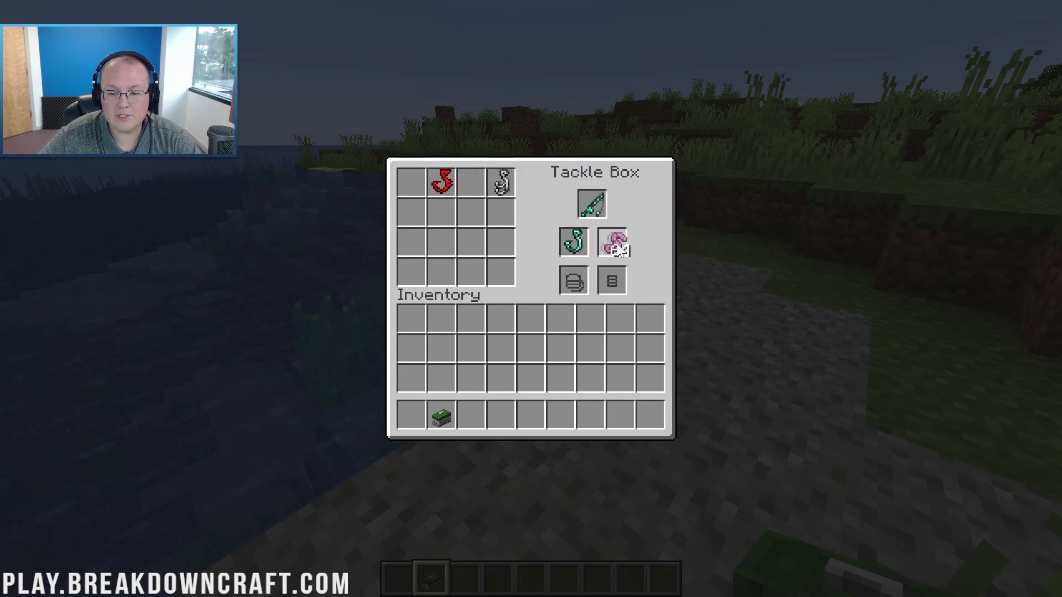
pyautogui.click(616, 243)
pyautogui.click(606, 246)
pyautogui.click(528, 342)
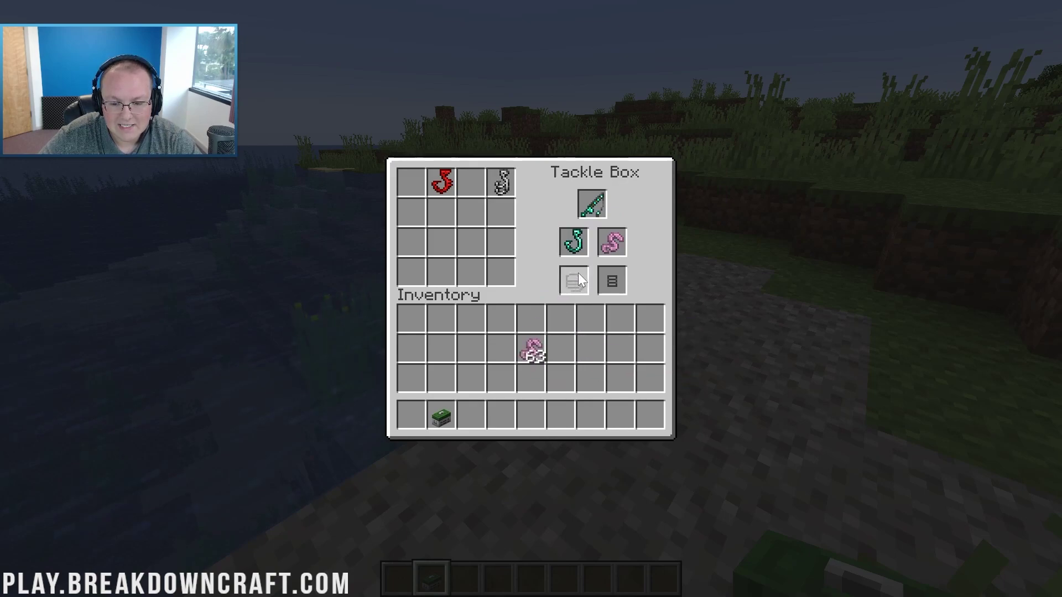
# Move the fitted Diamond Fishing Rod back to the first hotbar slot, close the tackle box and hold the rod
pyautogui.click(592, 210)
pyautogui.click(409, 418)
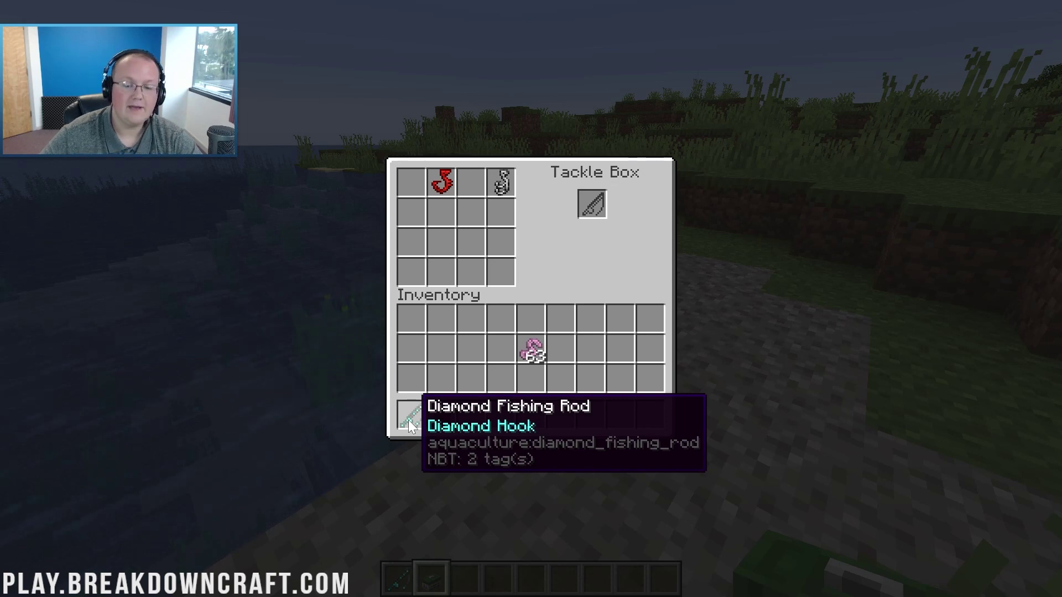
pyautogui.press('Escape')
pyautogui.press('1')
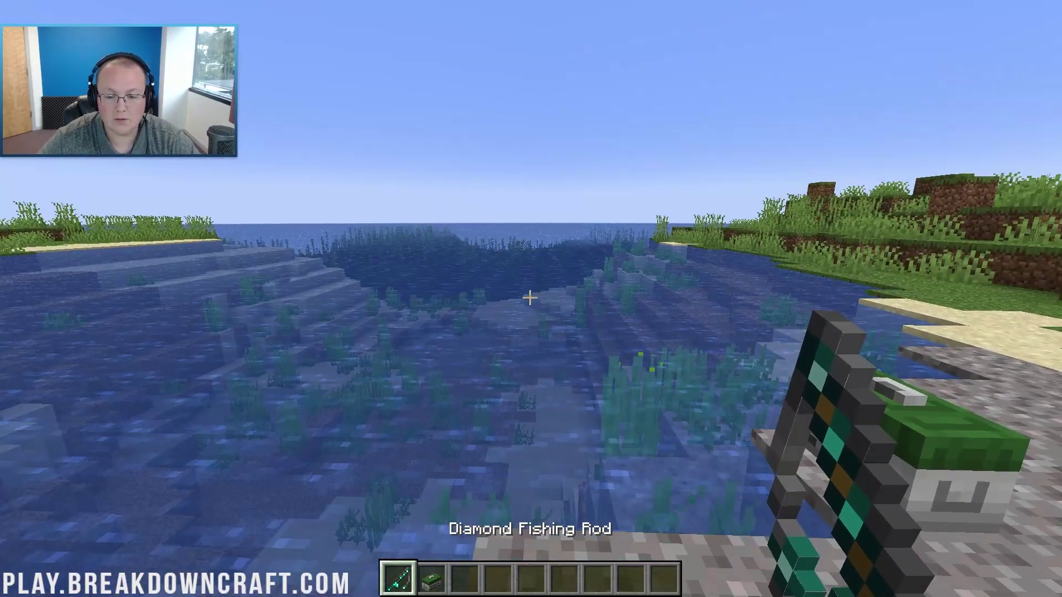
# Cast the Diamond Fishing Rod into the open water, reeling in and recasting as needed
pyautogui.rightClick(529, 298)
pyautogui.rightClick(530, 298)
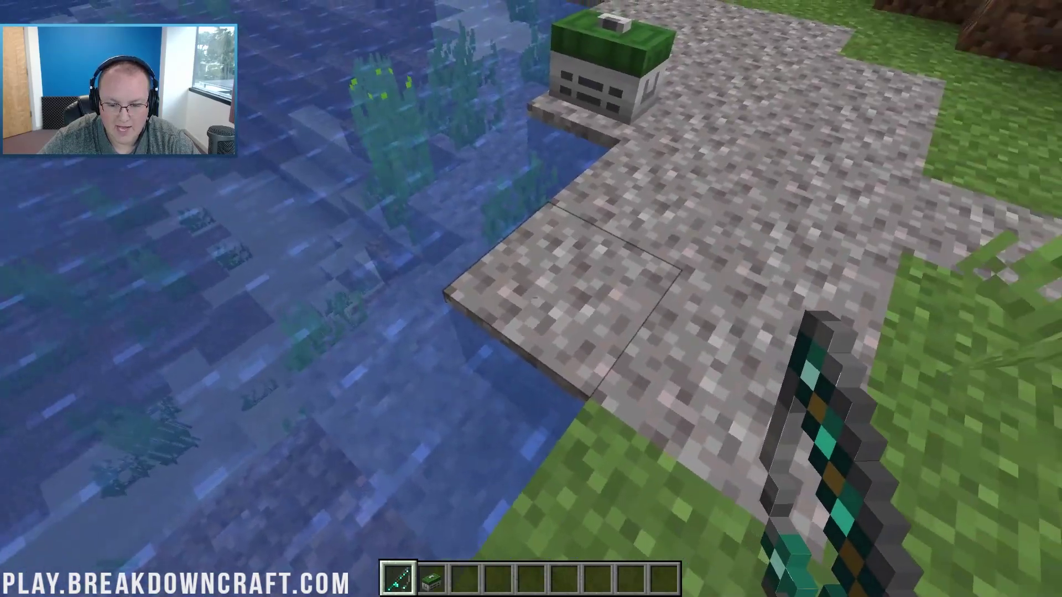
pyautogui.rightClick(530, 298)
pyautogui.rightClick(530, 297)
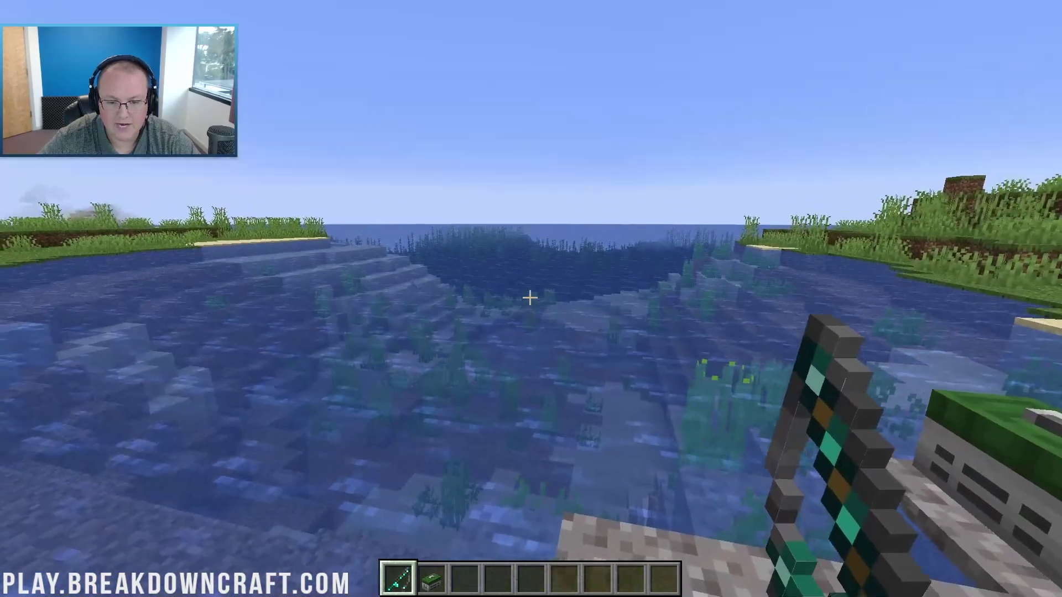
pyautogui.rightClick(530, 298)
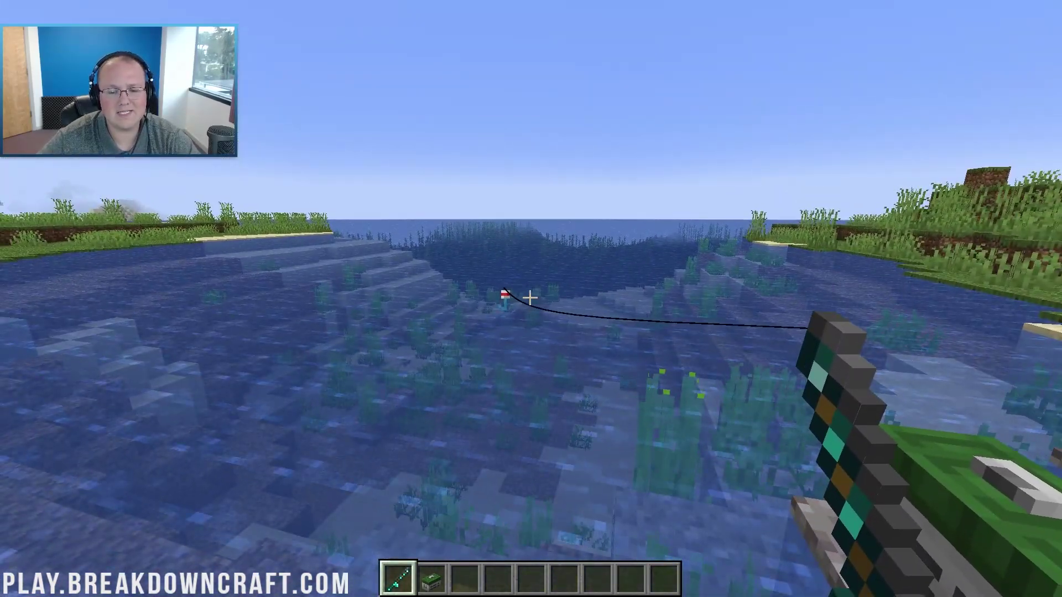
# Browse the Aquaculture category of the creative inventory and add the four Neptunium armor pieces to the hotbar
pyautogui.press('e')
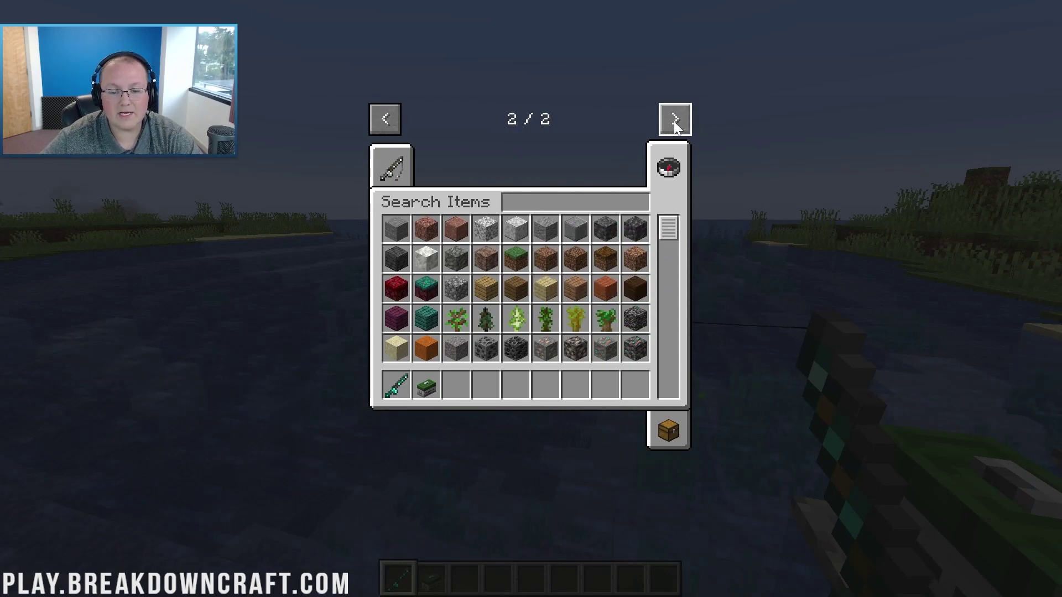
pyautogui.click(395, 163)
pyautogui.scroll(-2, 600, 282)
pyautogui.scroll(2, 600, 282)
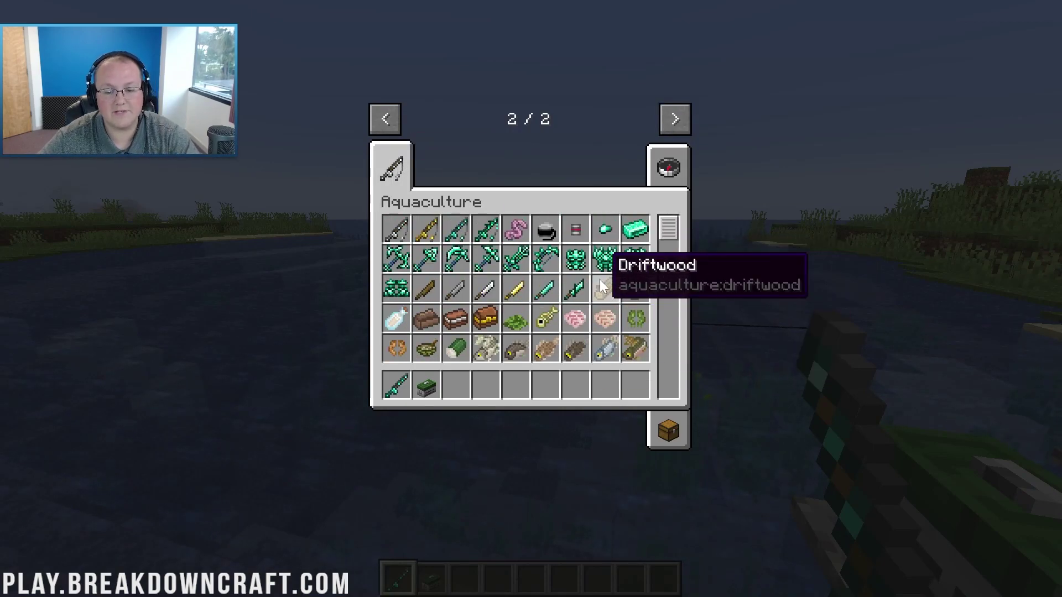
pyautogui.click(586, 266)
pyautogui.click(469, 379)
pyautogui.click(608, 271)
pyautogui.click(496, 379)
pyautogui.click(628, 266)
pyautogui.click(516, 384)
pyautogui.click(403, 289)
pyautogui.click(546, 384)
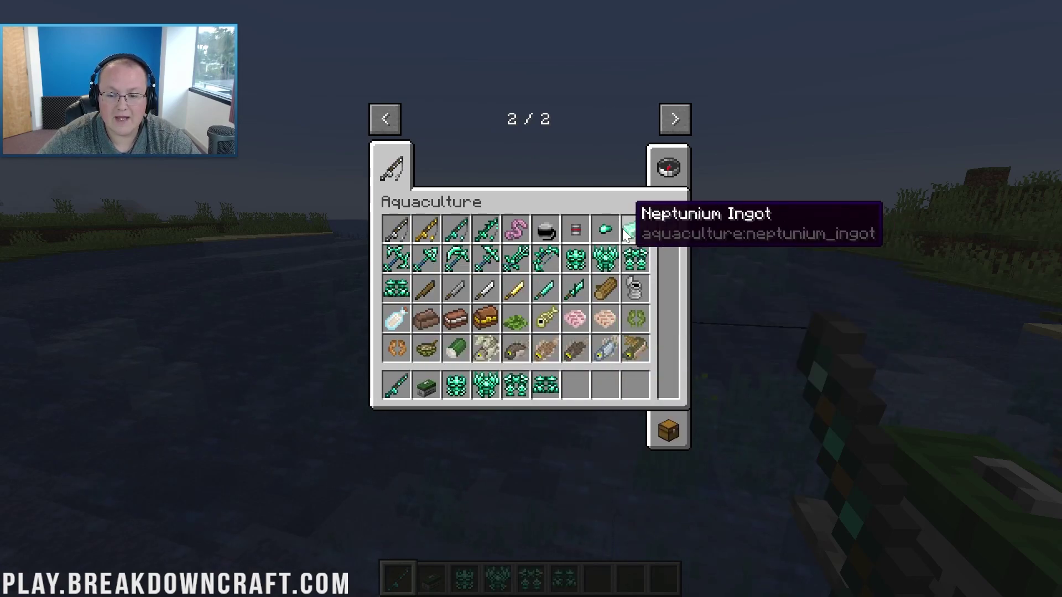
# Look through the Aquaculture items and add the Fishing Line and the bobber to the next two free hotbar slots
pyautogui.scroll(-3, 599, 294)
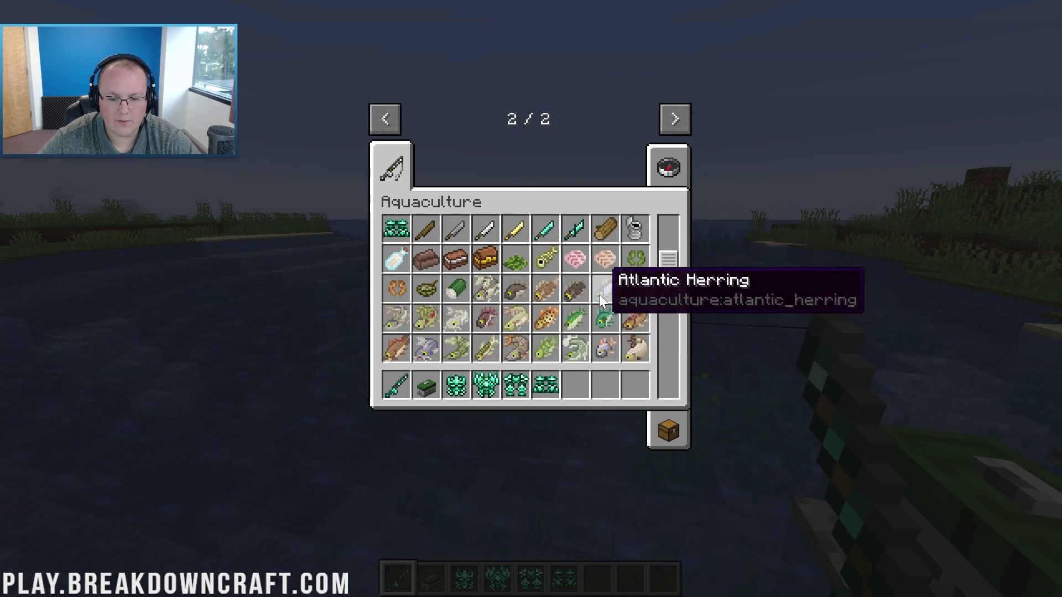
pyautogui.scroll(-1, 560, 268)
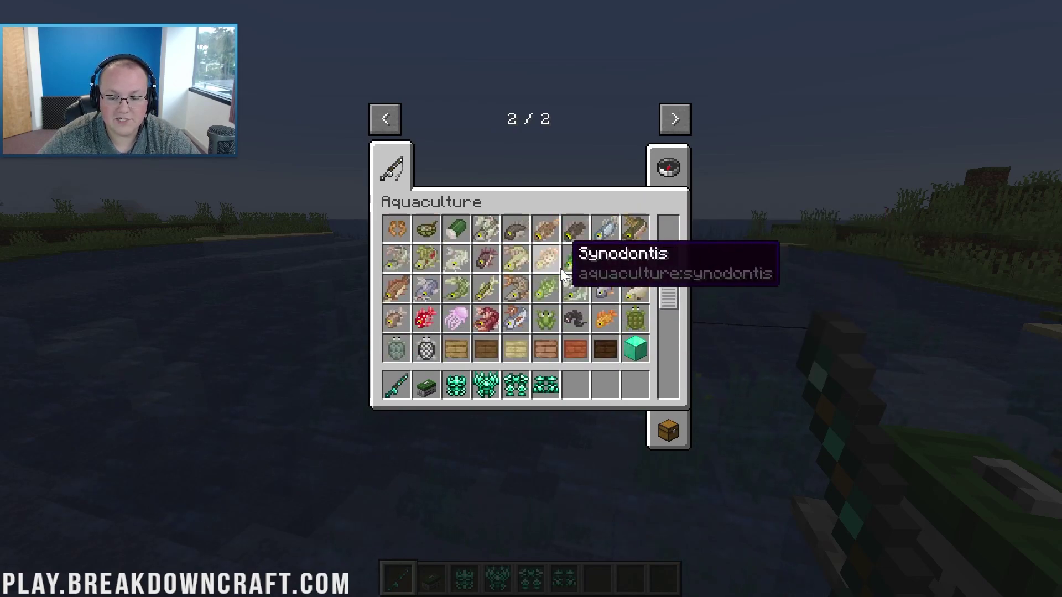
pyautogui.scroll(-5, 576, 297)
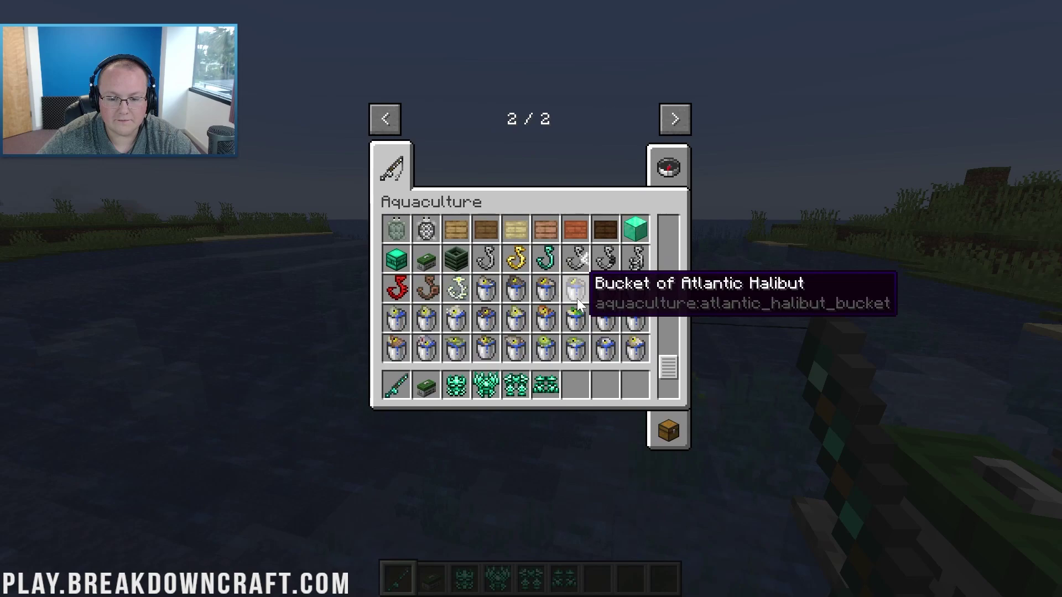
pyautogui.scroll(3, 602, 293)
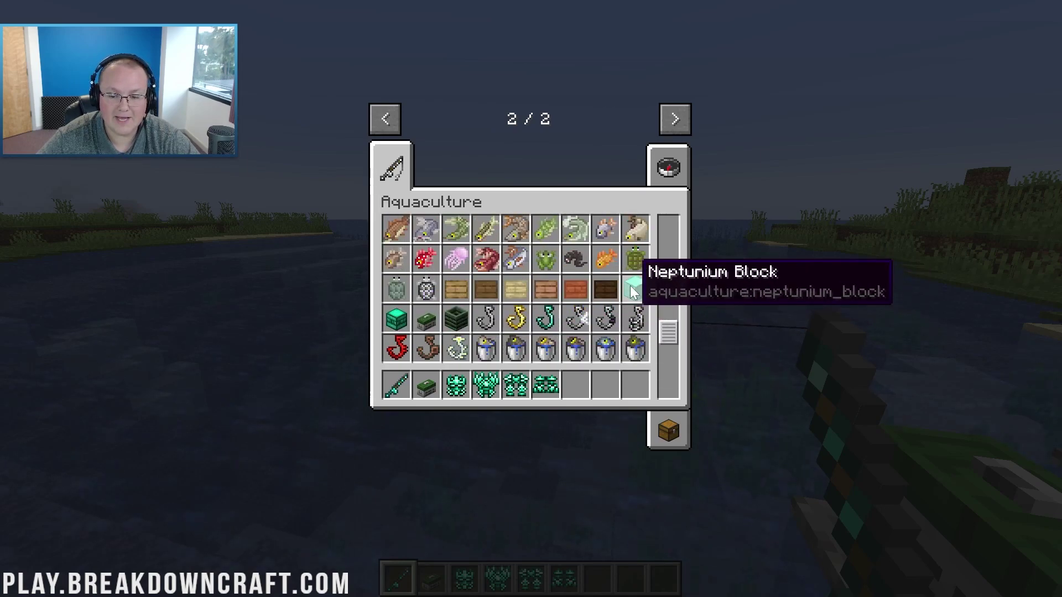
pyautogui.scroll(5, 632, 289)
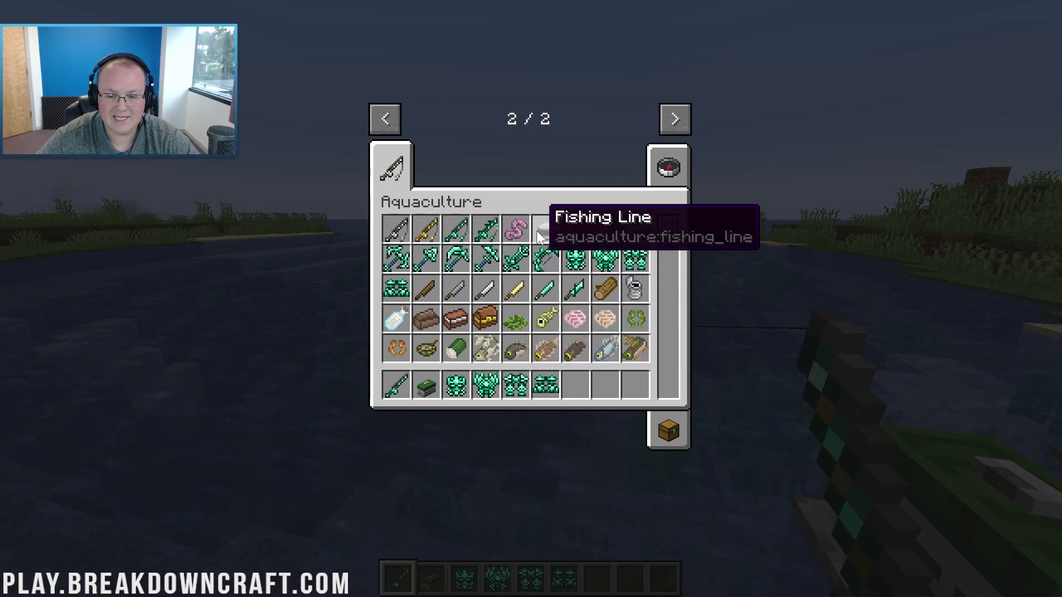
pyautogui.click(548, 231)
pyautogui.click(575, 385)
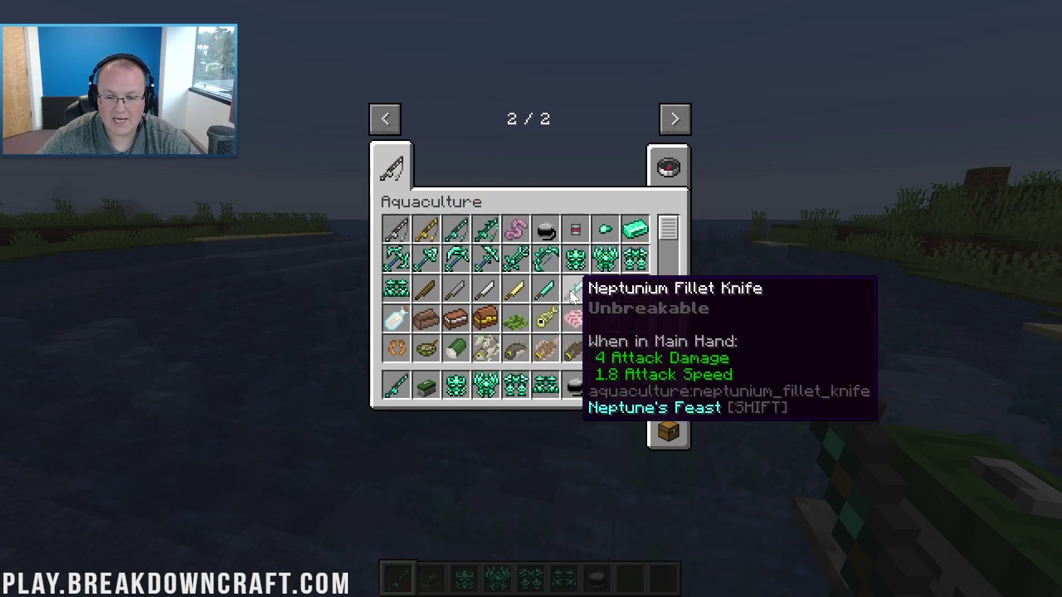
pyautogui.click(576, 228)
pyautogui.click(605, 381)
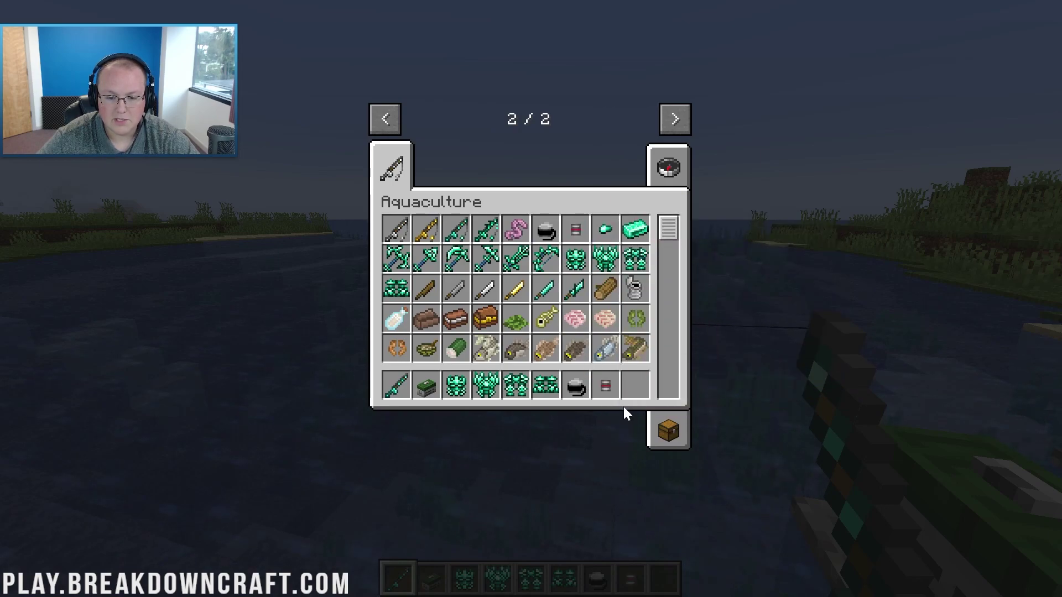
# Browse the end of the Aquaculture item list, with the fishing hooks and fish buckets
pyautogui.scroll(-2, 519, 267)
pyautogui.scroll(-3, 574, 320)
pyautogui.scroll(-3, 605, 356)
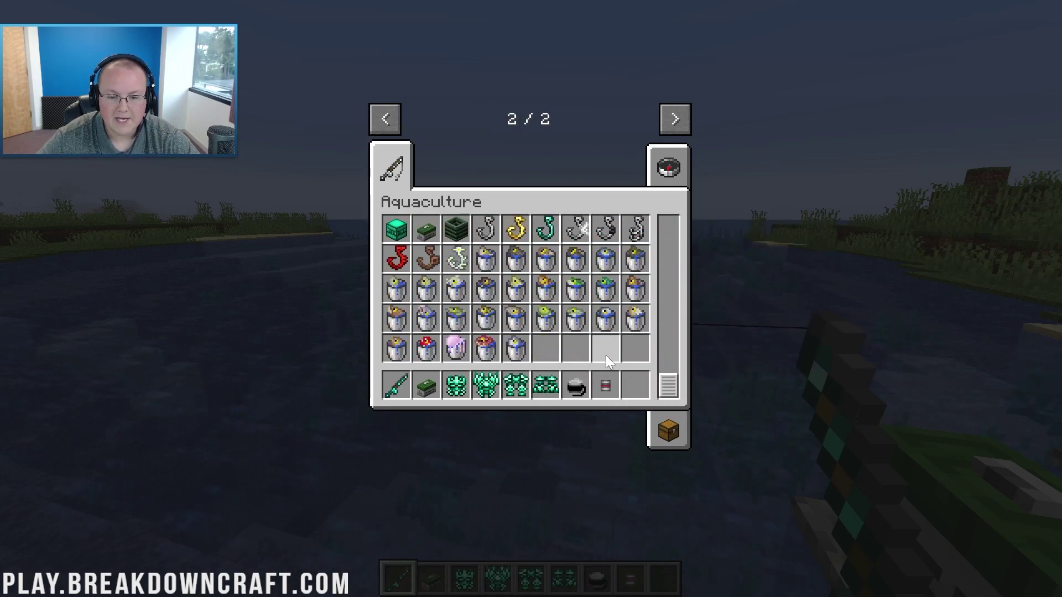